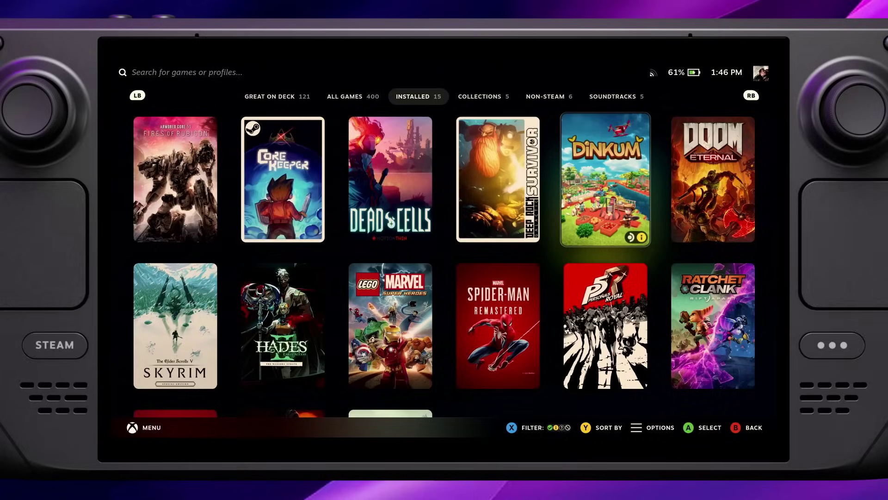
Open the Decky section of the quick access menu and look through the list of installed plugins
key("ctrl+2")
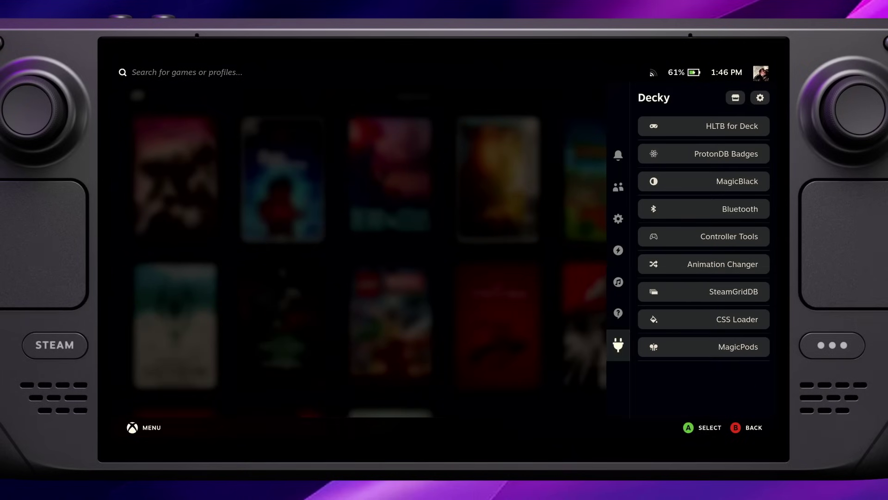
key("Right")
key("Down")
key("Down")
key("Down")
key("Down")
key("Down")
key("Down")
key("Down")
key("Down")
key("Down")
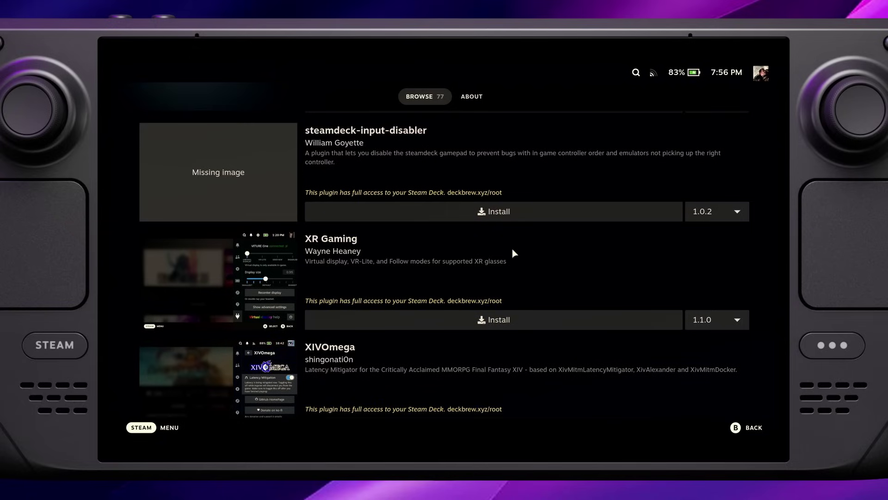
Browse the plugins available to install in the Decky store
scroll(515, 252, "down", 10)
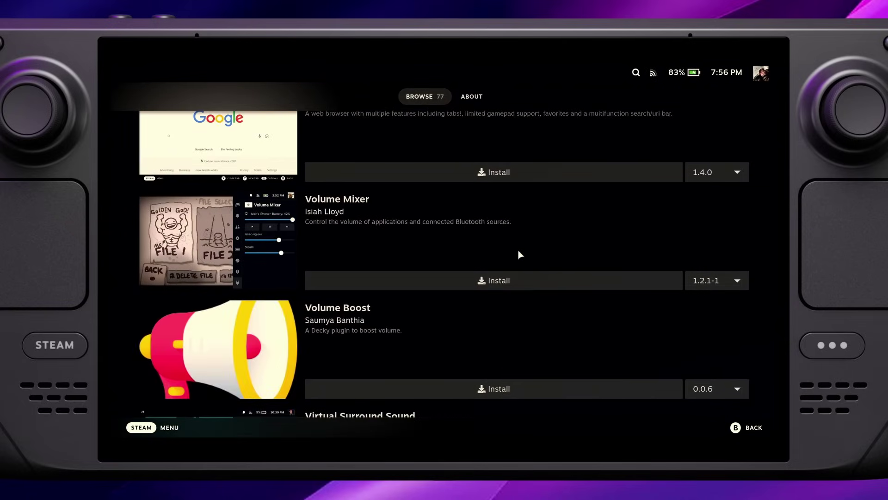
scroll(520, 254, "down", 15)
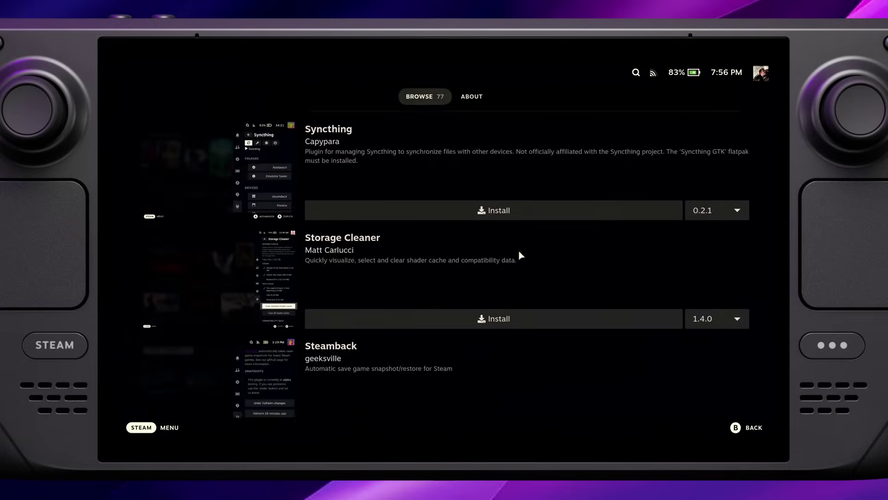
scroll(521, 255, "down", 15)
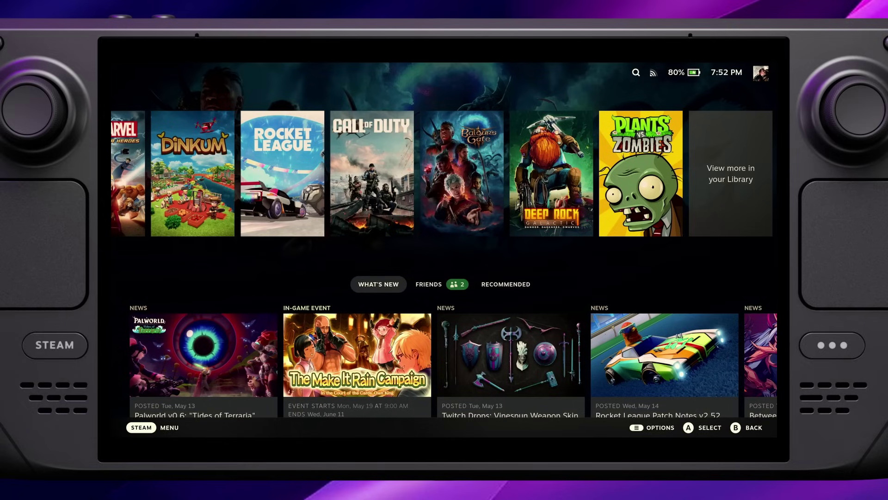
Switch the Steam Deck from gaming mode to desktop mode
key("super")
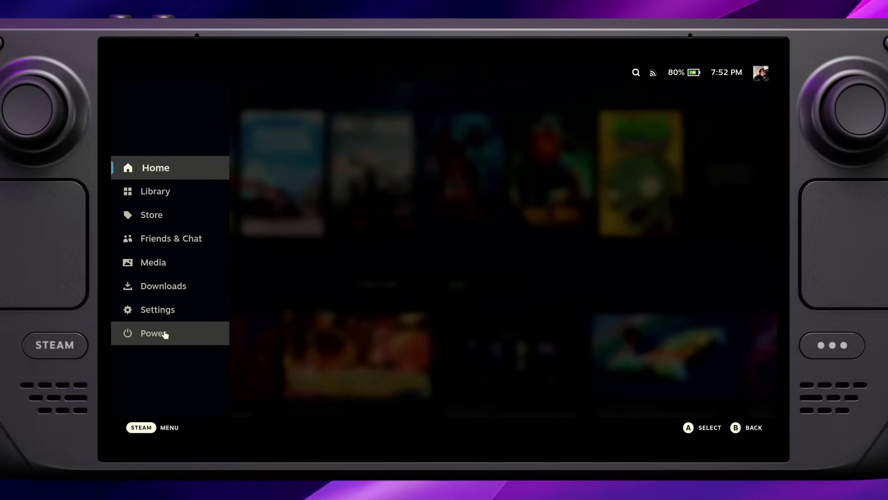
left_click(166, 334)
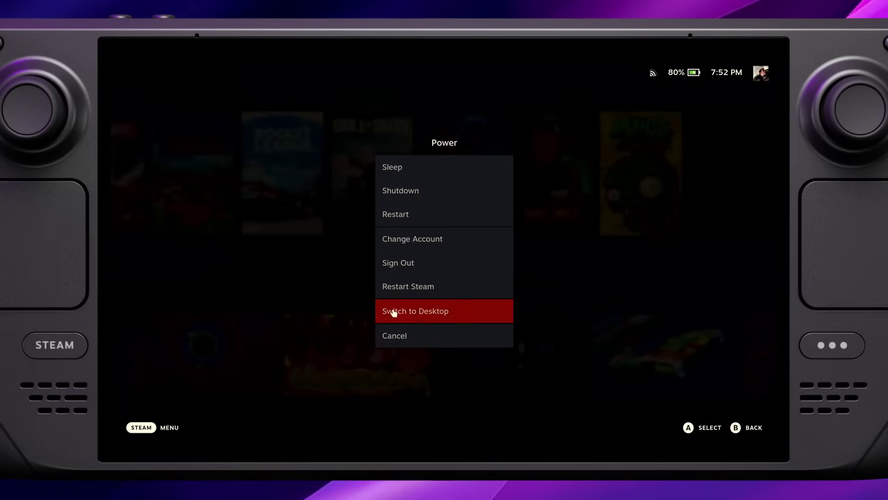
left_click(394, 312)
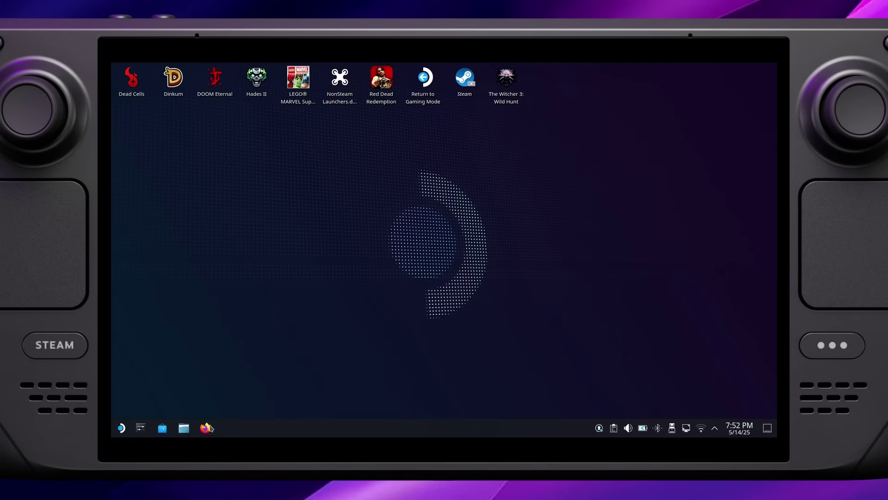
Open Firefox and search the web for "decky loader"
left_click(205, 428)
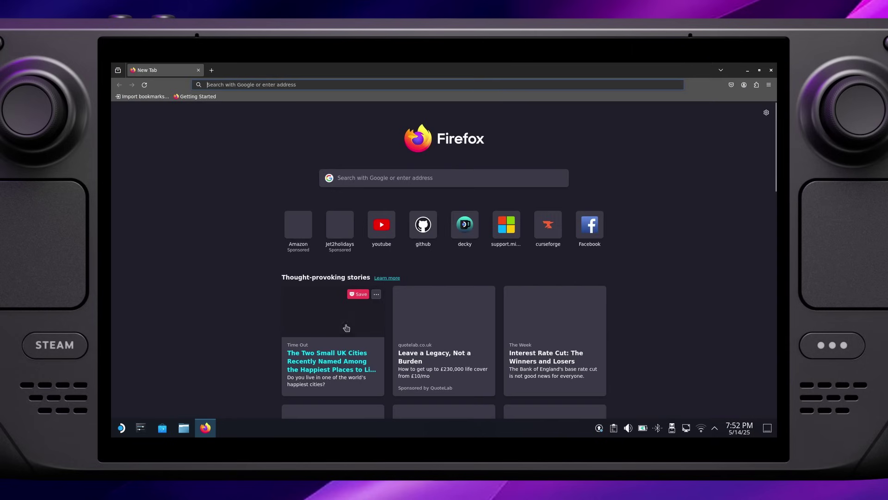
type("decky")
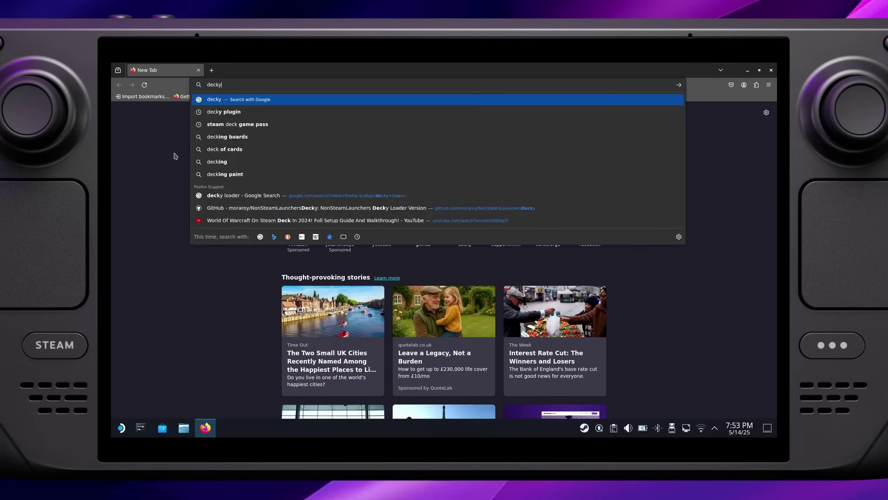
type(" loader")
key("Return")
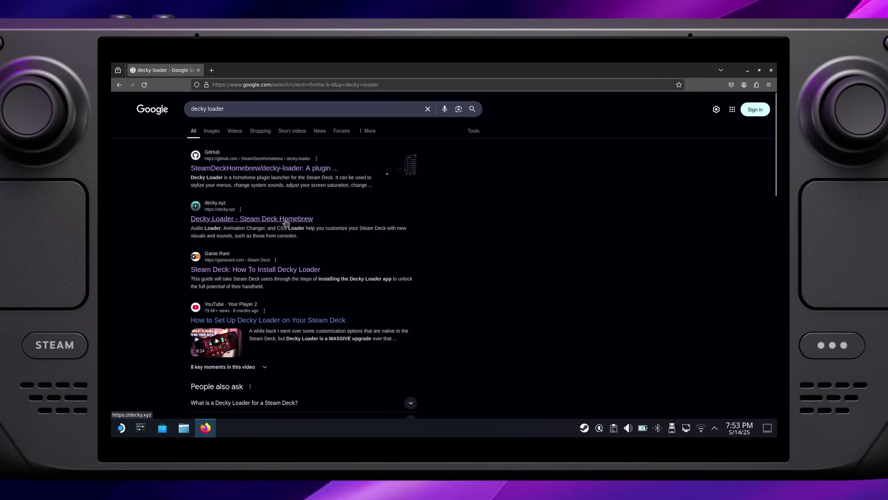
Download the Decky Loader installer from the decky.xyz website and close the browser
left_click(254, 224)
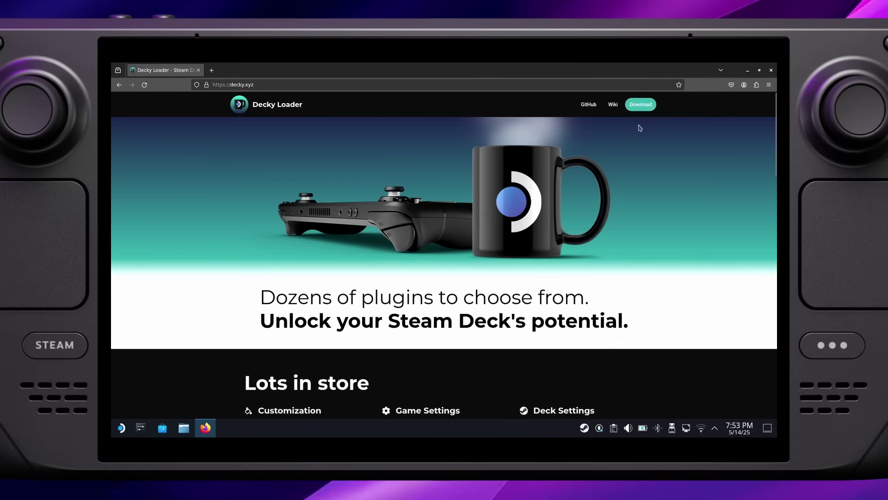
left_click(648, 106)
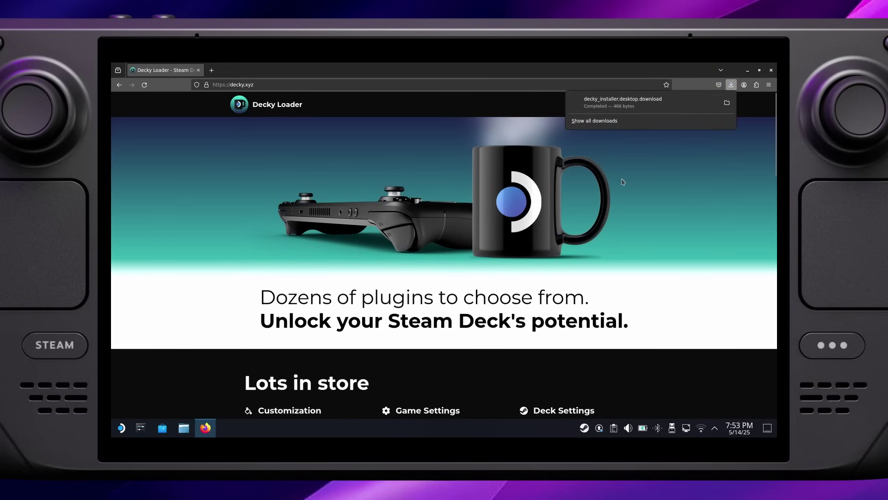
left_click(771, 71)
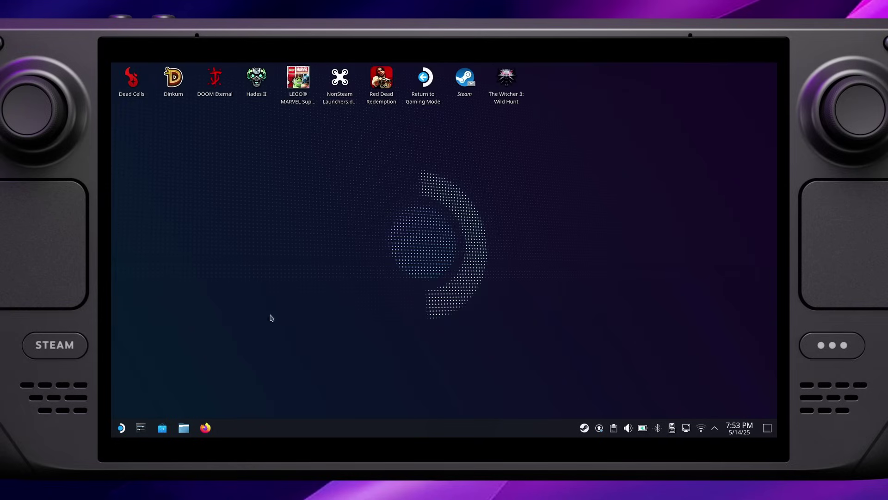
Open the Dolphin file manager at the Downloads folder to find the Decky installer file
left_click(185, 427)
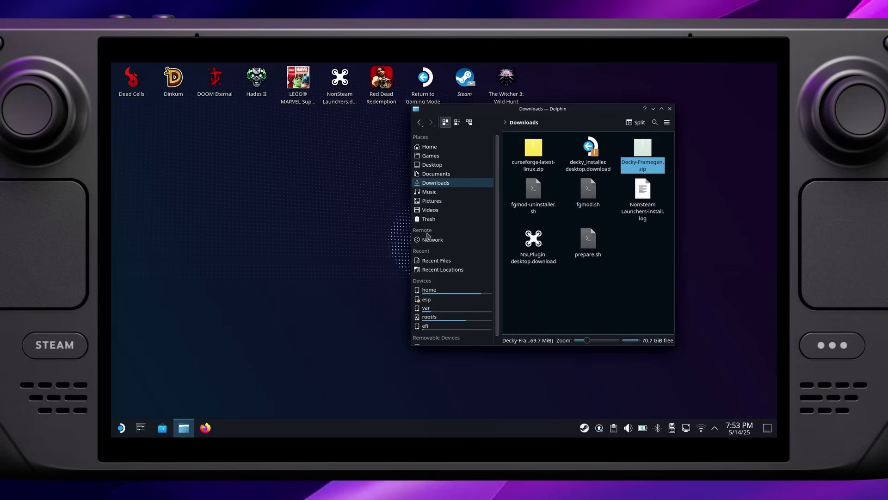
left_click(643, 247)
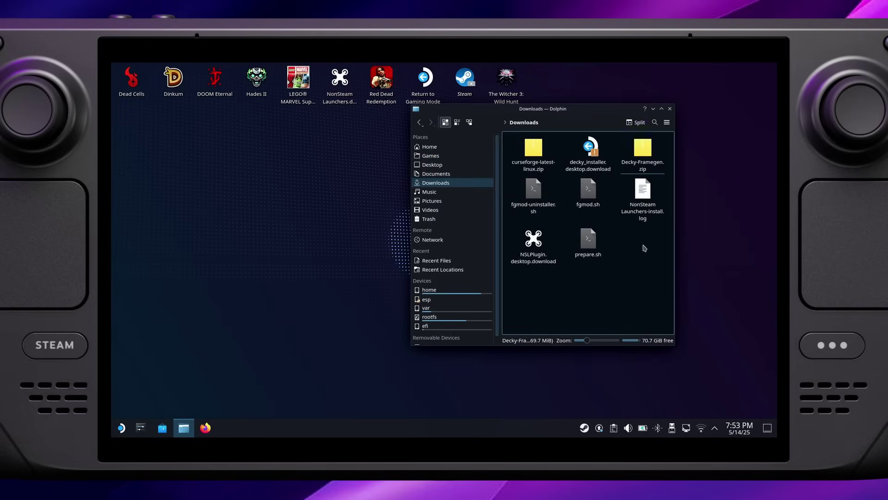
left_click(610, 174)
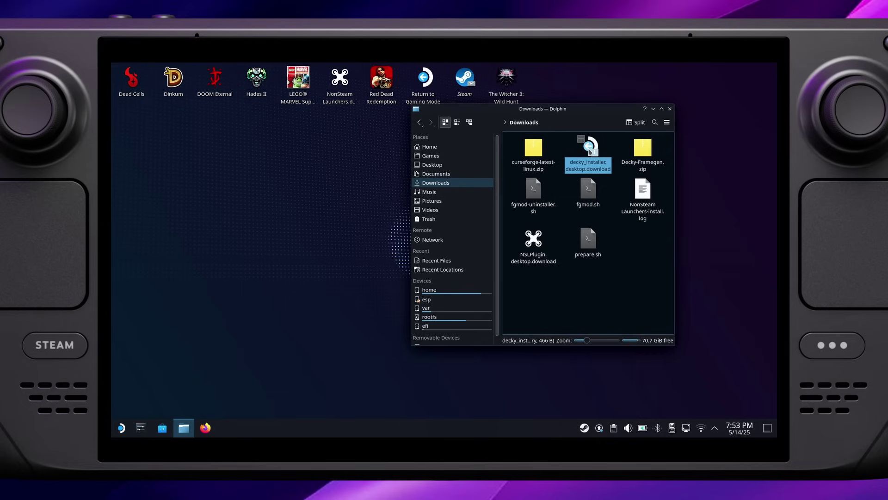
double_click(588, 149)
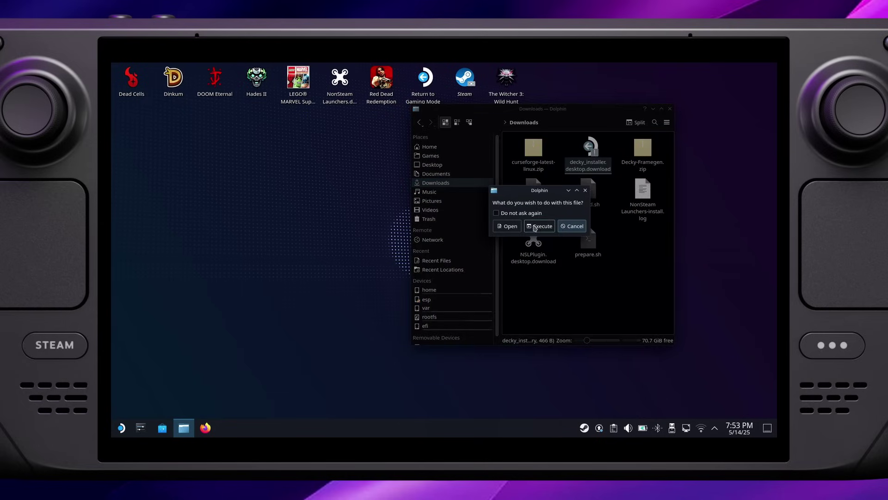
left_click(537, 226)
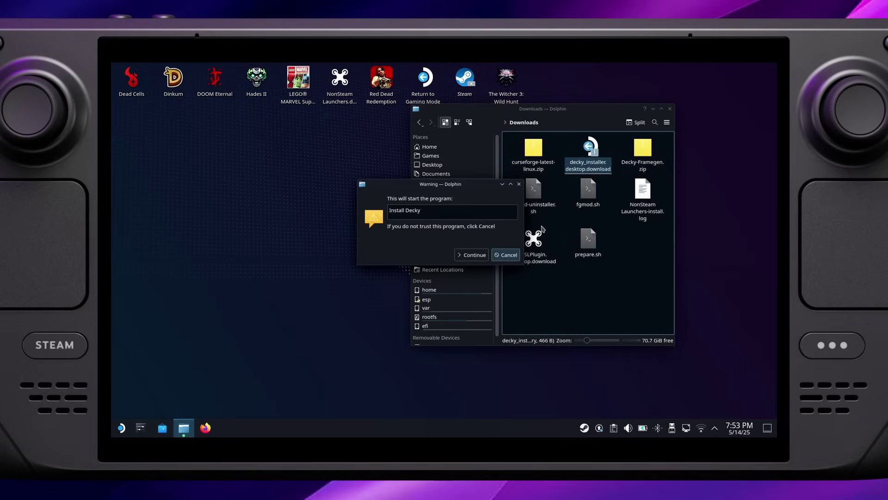
left_click(472, 255)
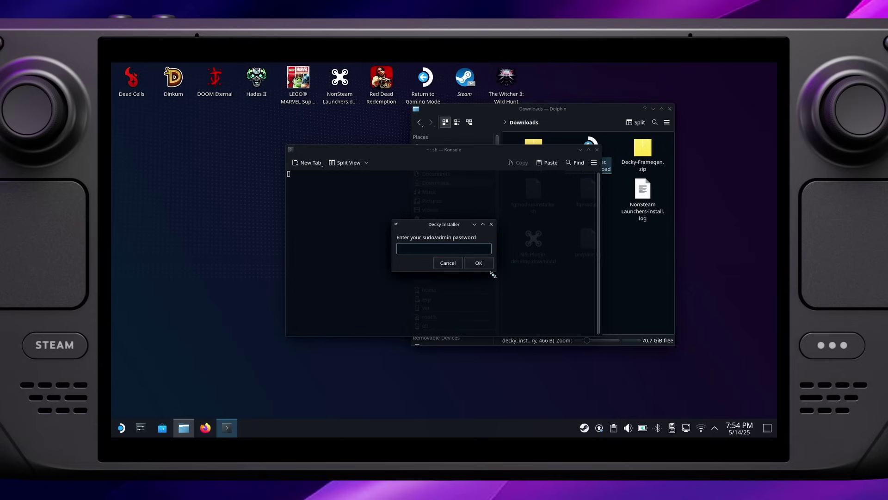
left_click(448, 263)
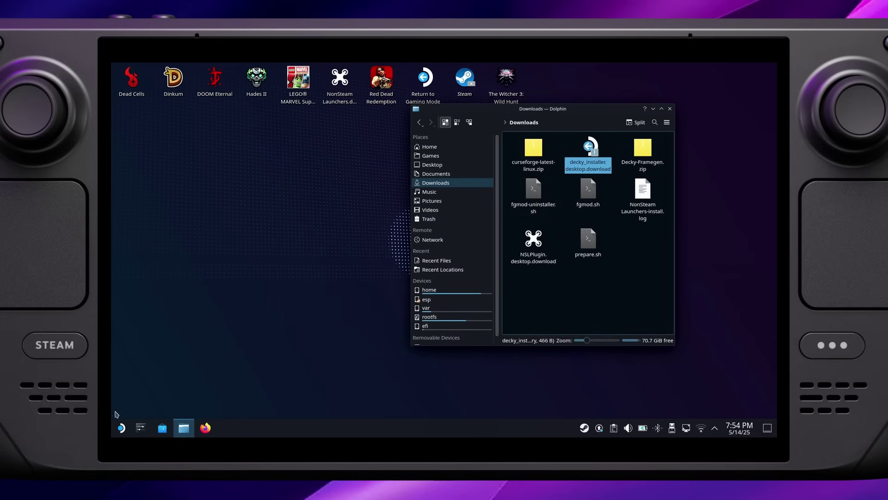
Start the passwd command in a Konsole terminal, and close the terminal without entering a password
left_click(121, 429)
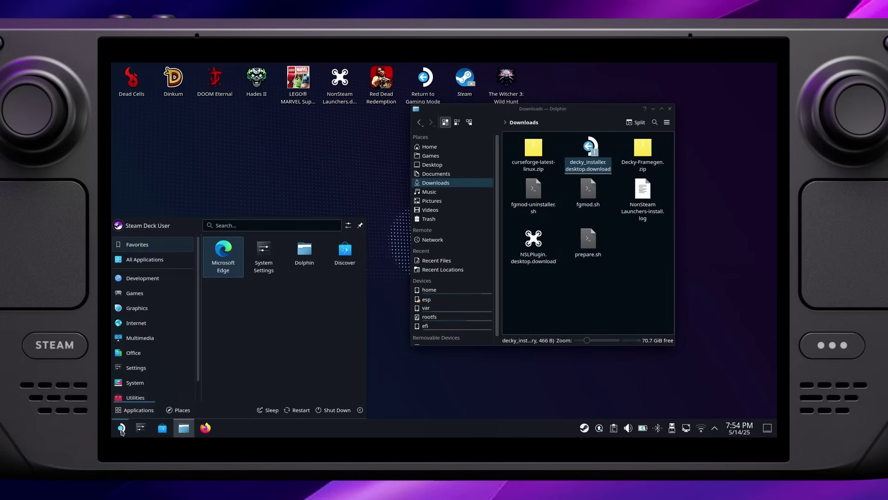
left_click(231, 225)
type("konsol")
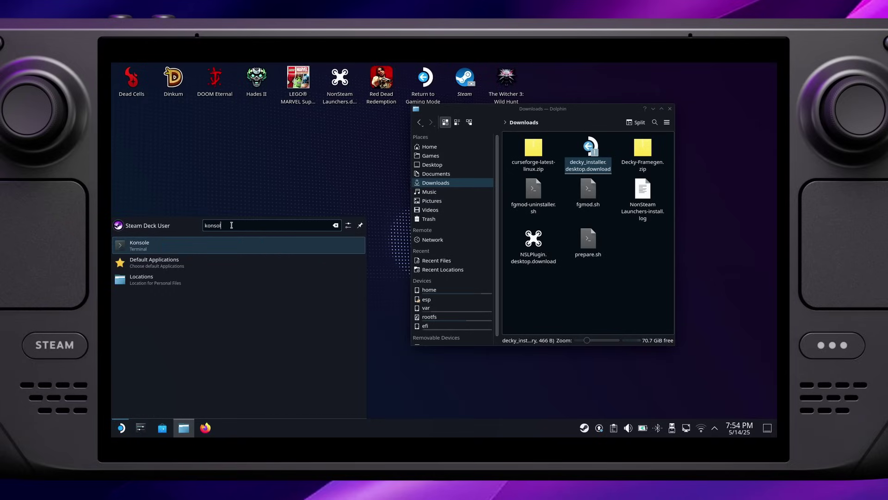
type("e")
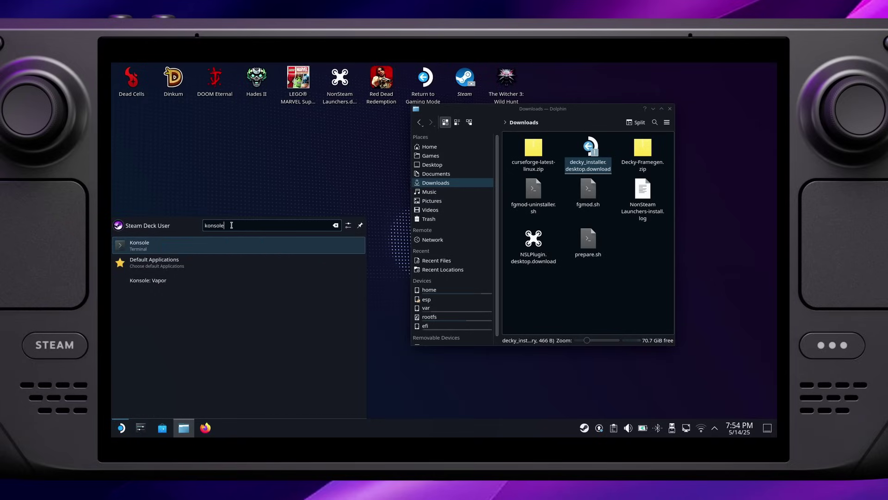
left_click(140, 244)
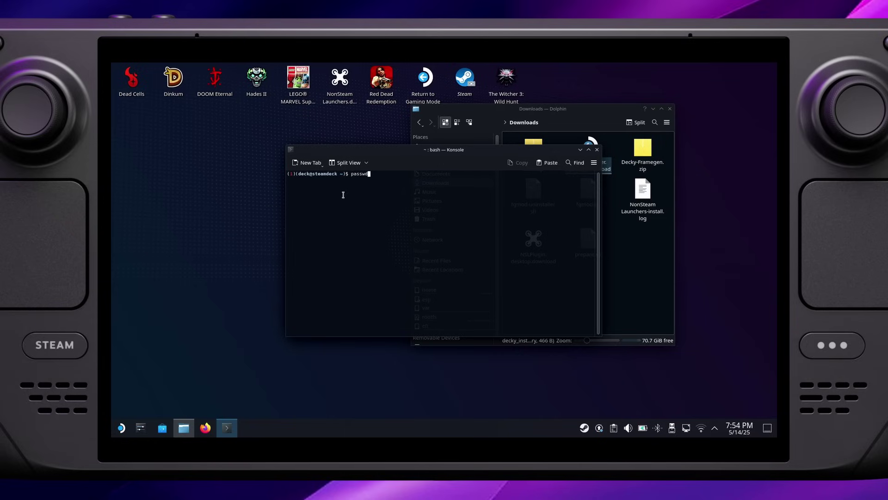
key("Return")
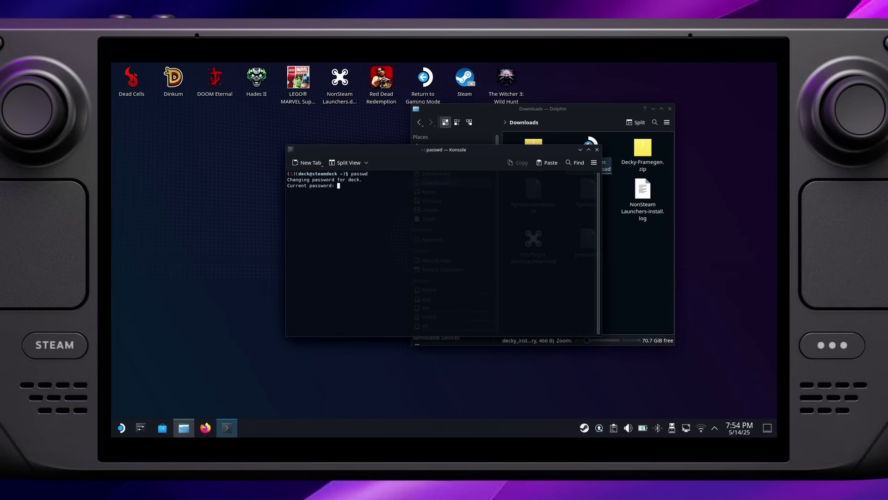
left_click(598, 151)
left_click(430, 289)
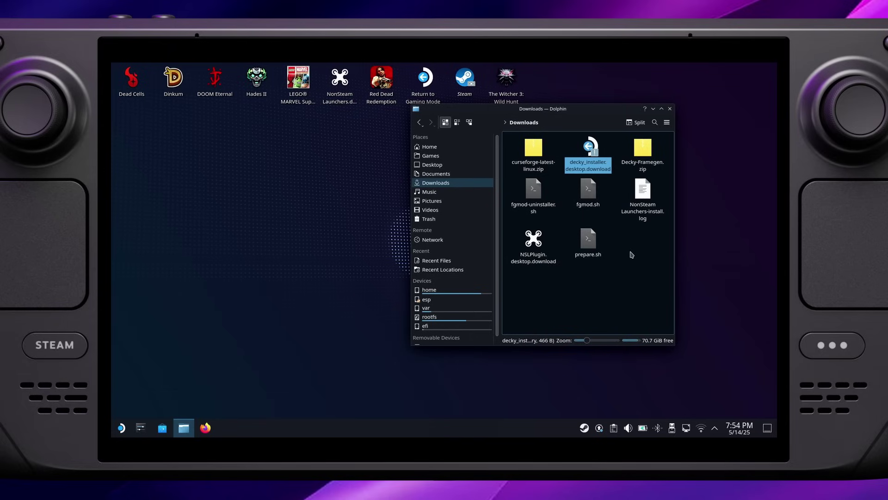
Execute decky_installer.desktop.download and enter the sudo/admin password in the Decky installer
double_click(589, 148)
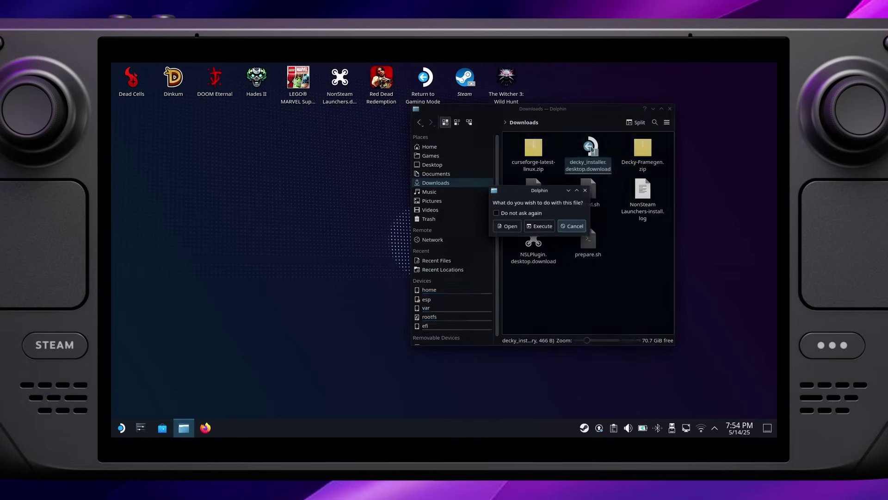
left_click(545, 229)
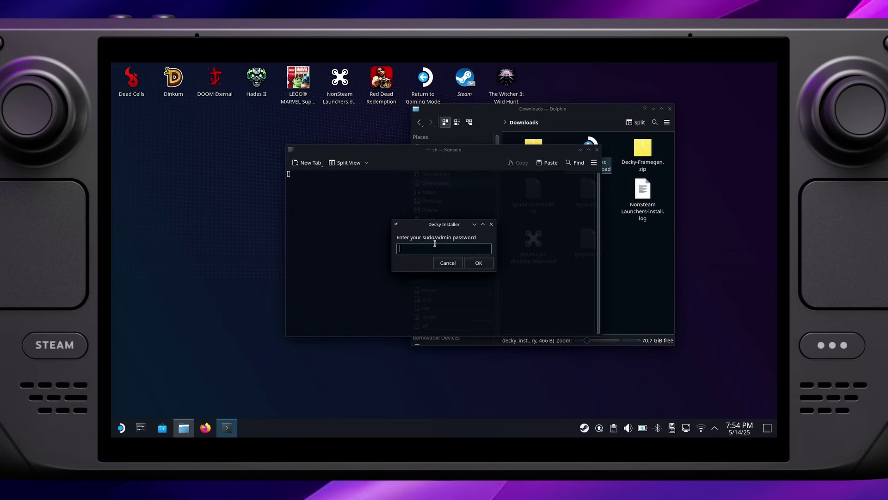
key("Return")
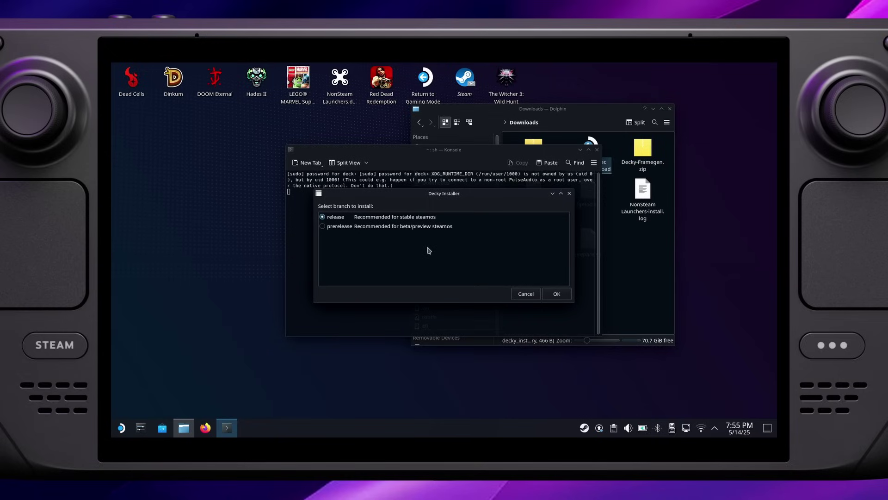
Install the release branch of Decky Loader, and close the finished installer and the file manager
left_click(556, 295)
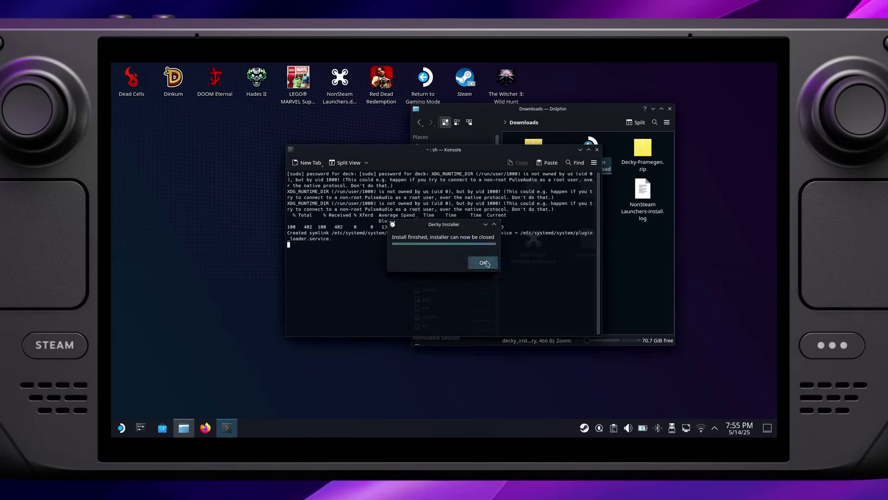
left_click(483, 263)
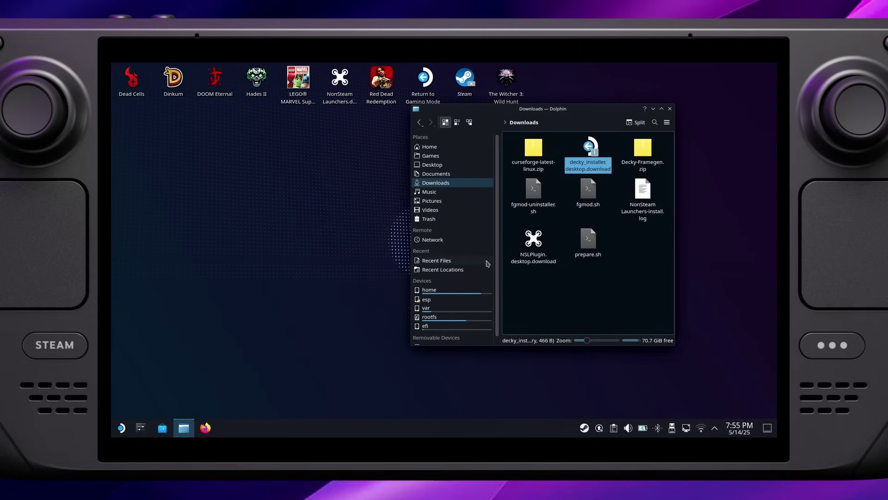
left_click(670, 109)
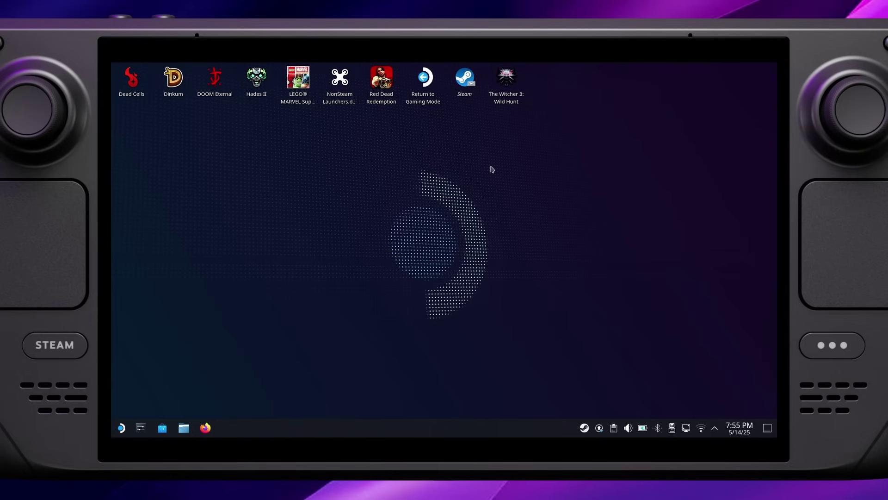
Return to gaming mode and open the quick access menu
double_click(426, 86)
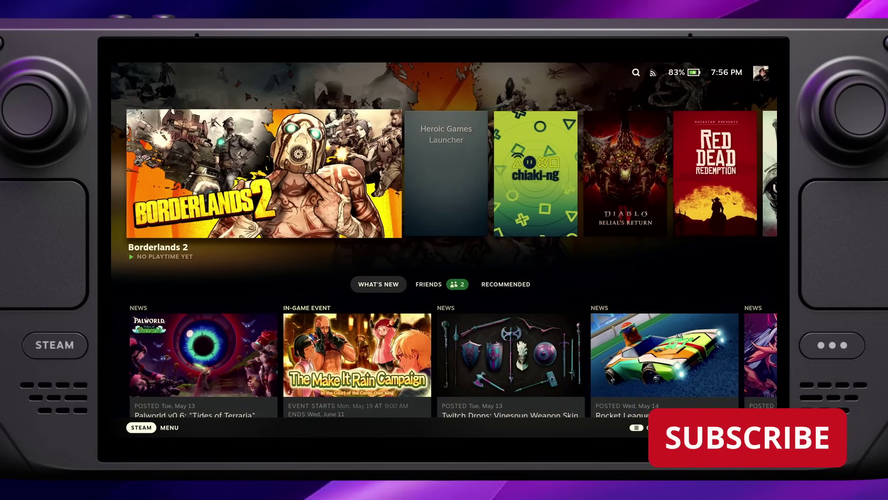
key("ctrl+2")
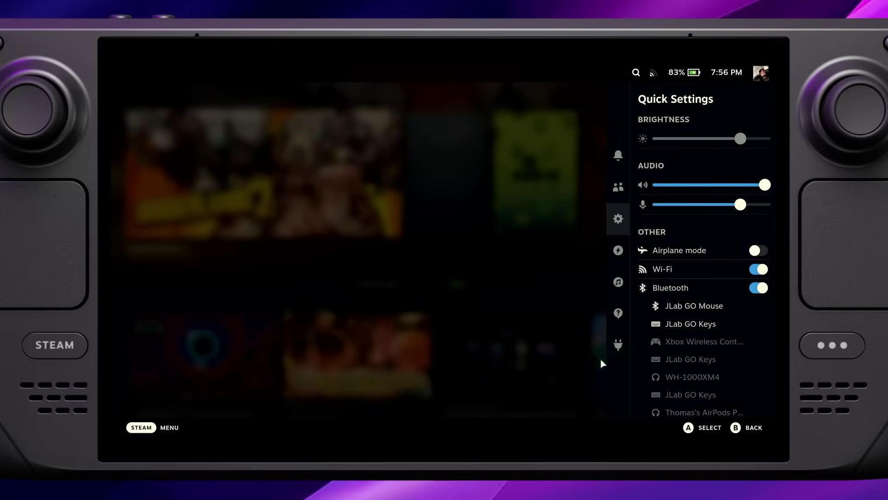
Open the Decky store from the quick access menu's plugin section and browse its plugin list
left_click(619, 347)
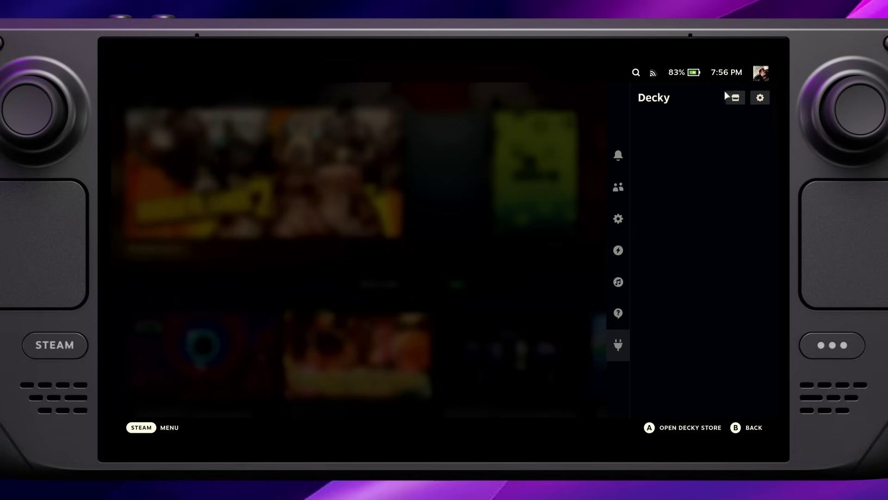
left_click(735, 98)
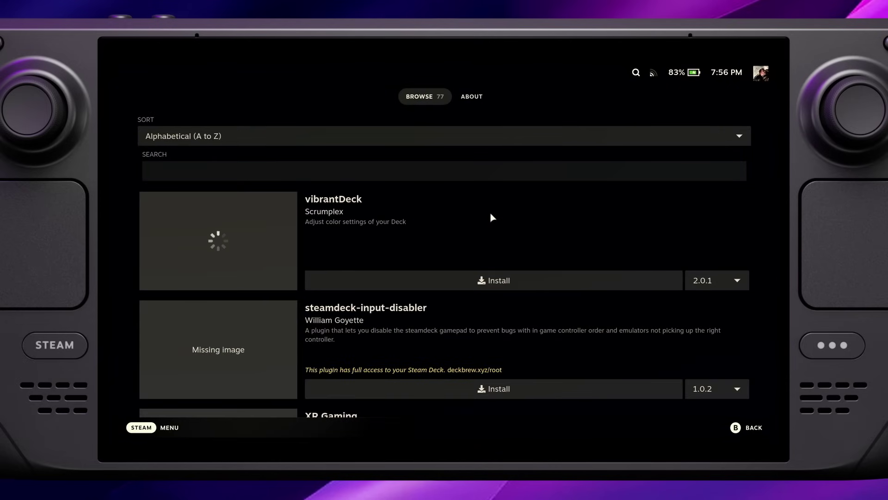
scroll(504, 230, "down", 5)
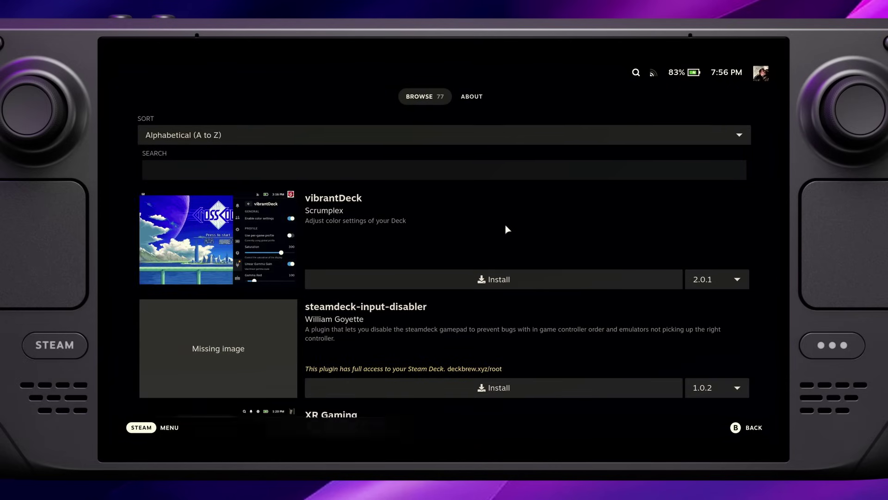
scroll(518, 253, "down", 15)
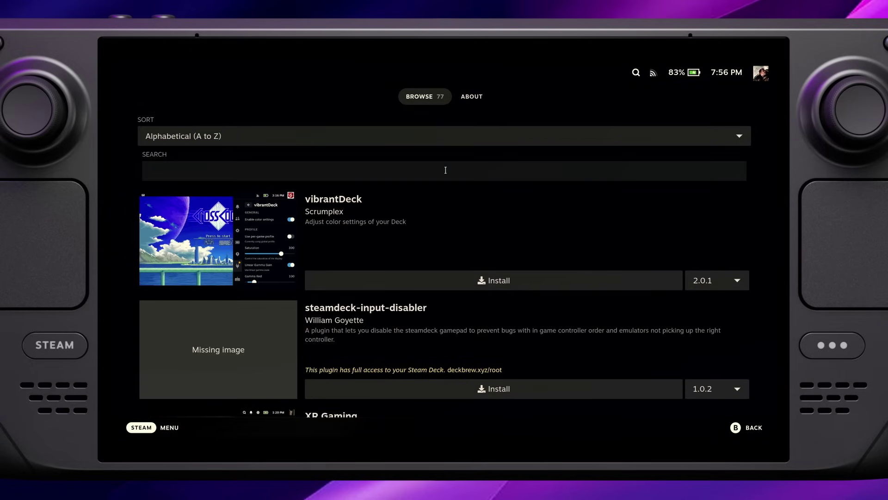
Search the Decky store for "how long to beat" and dismiss the on-screen keyboard
left_click(446, 171)
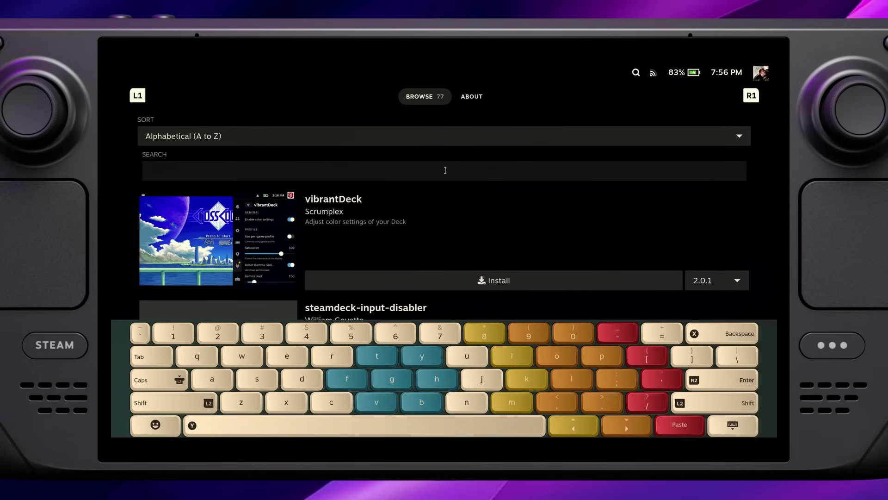
type("how long")
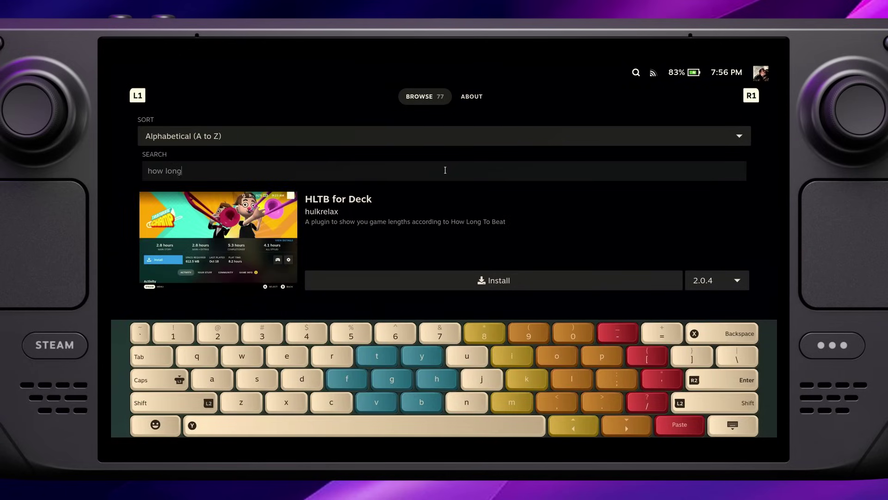
type(" to beat")
left_click(733, 425)
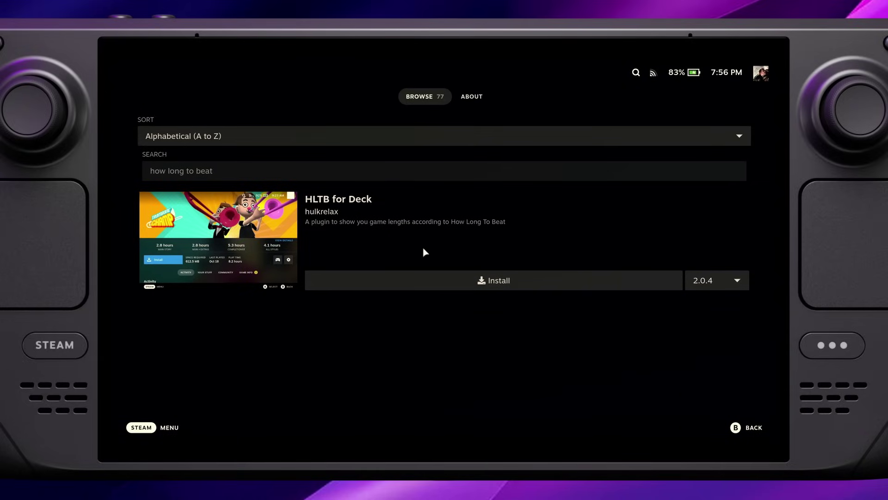
Install version 2.0.4 of the HLTB for Deck plugin and open the quick access menu
left_click(413, 281)
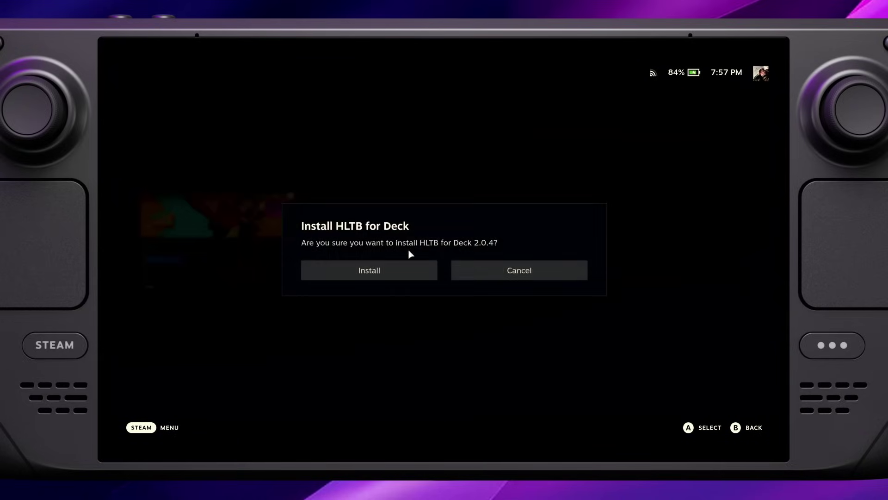
left_click(406, 270)
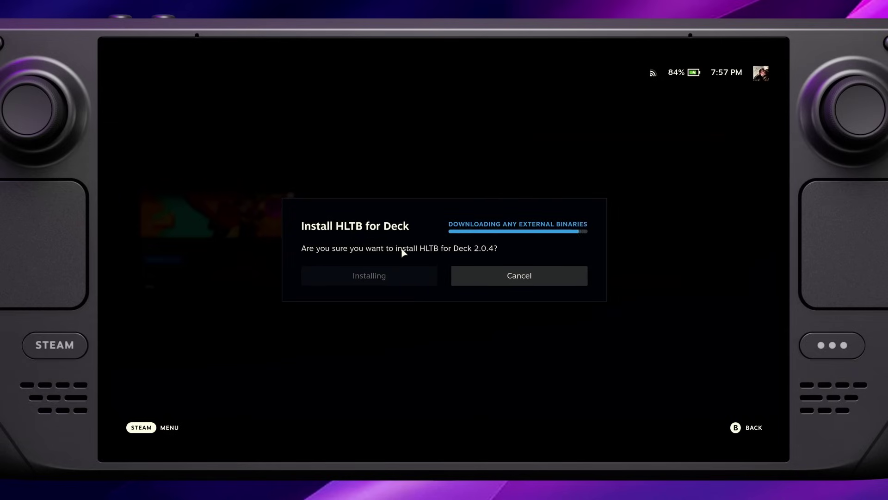
key("ctrl+2")
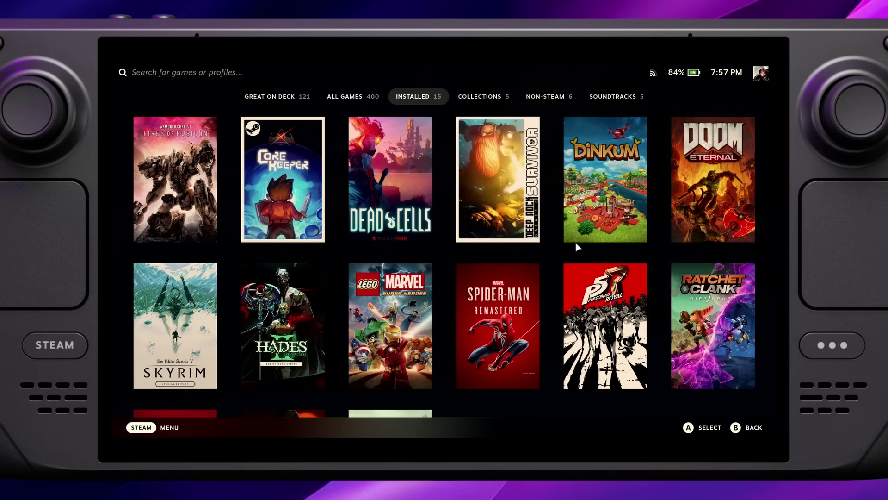
Install version 2.3.0 of the Bluetooth plugin from the store and open it from the Decky plugin list
left_click(704, 183)
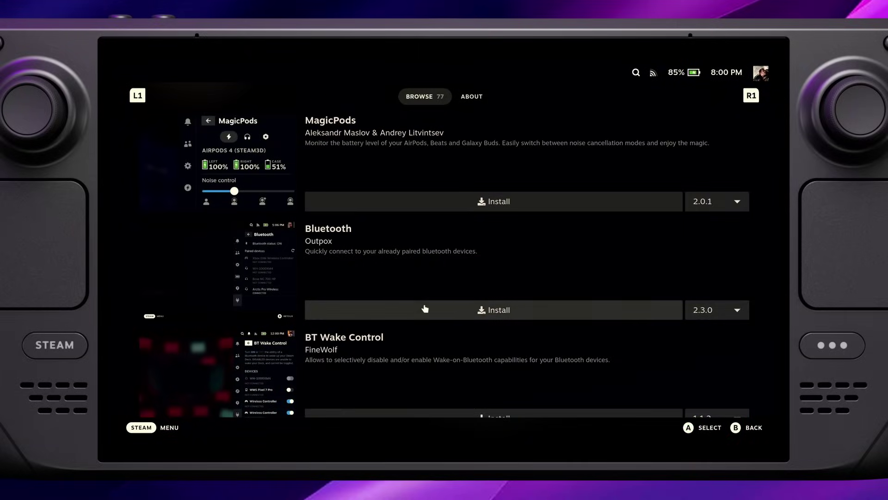
left_click(471, 310)
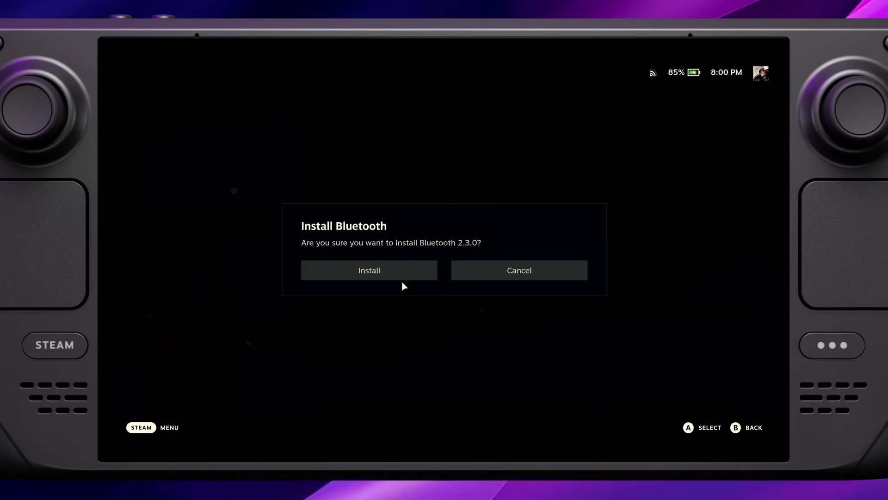
left_click(391, 270)
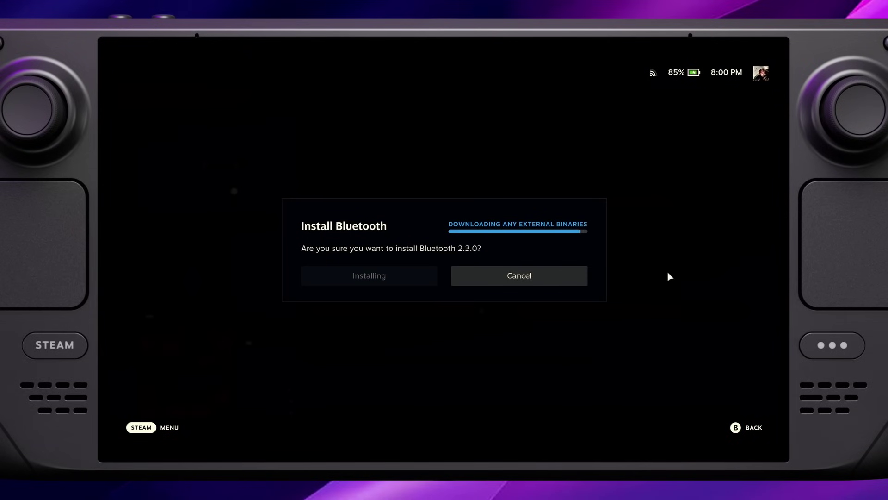
left_click(647, 98)
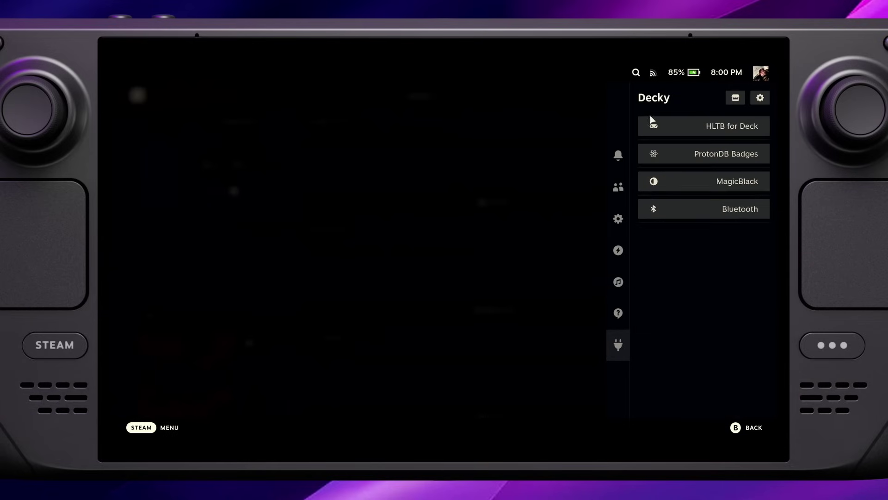
left_click(704, 206)
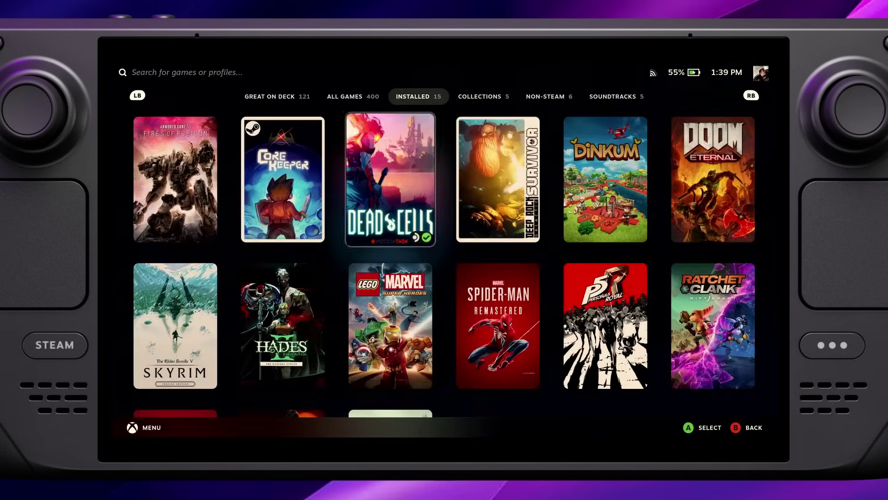
Open the Controller Tools plugin in the quick access menu and look over its controller status, notifications and debug mode options
key("ctrl+2")
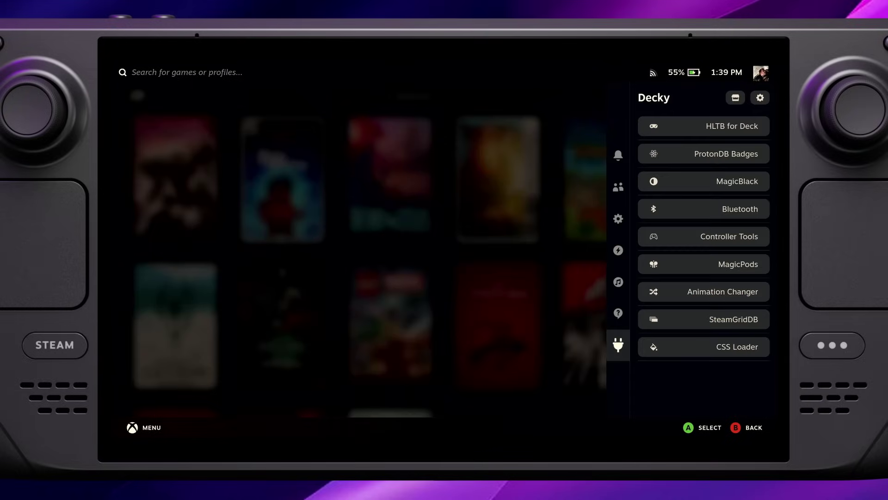
key("Right")
key("Up")
key("Down")
key("Return")
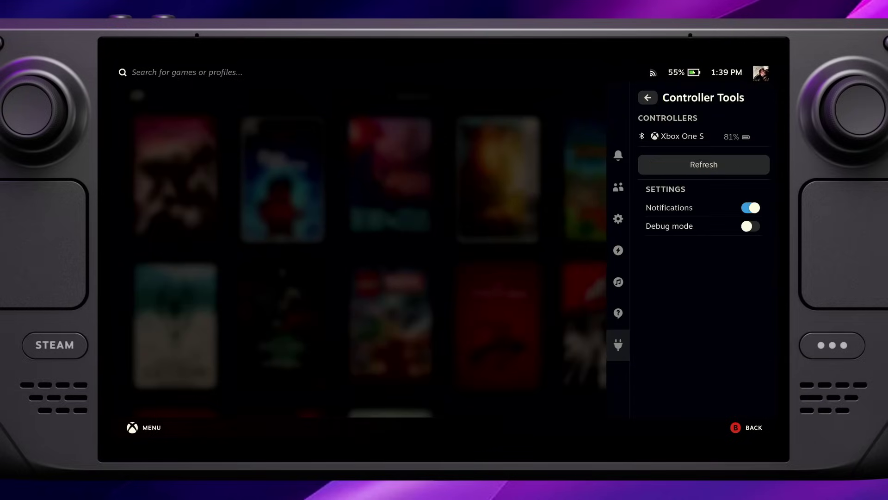
key("Down")
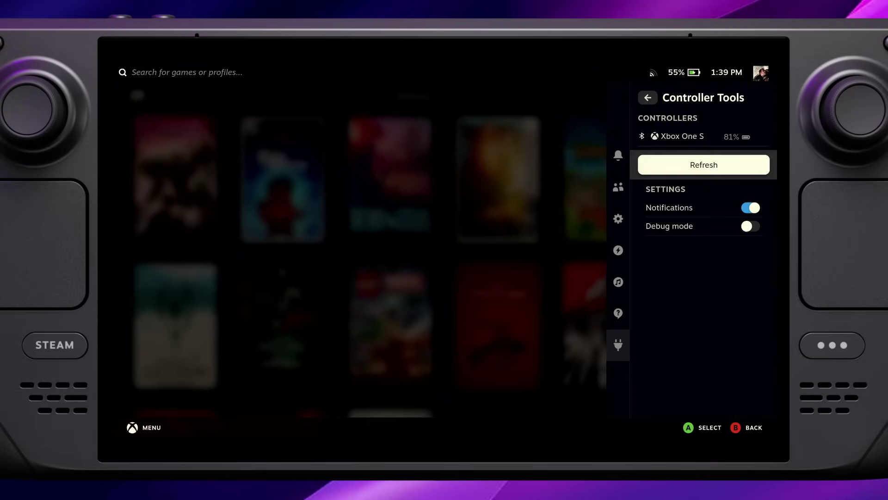
key("Down")
key("Down")
key("Up")
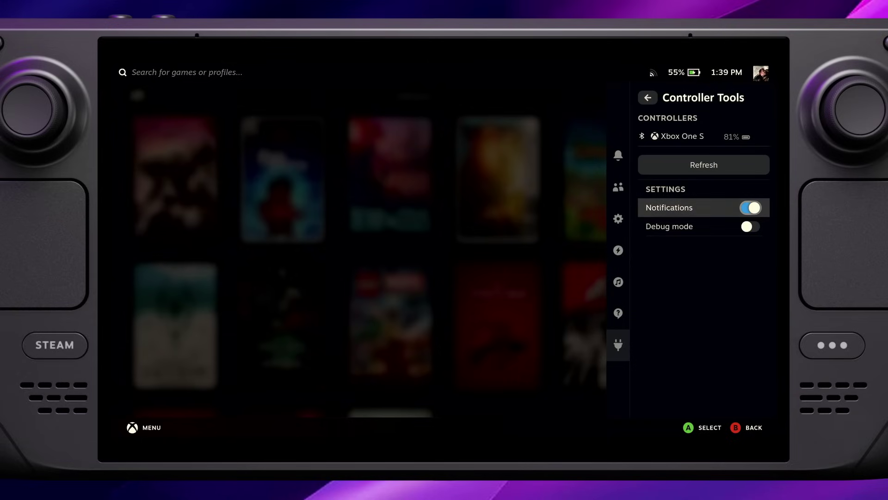
key("Up")
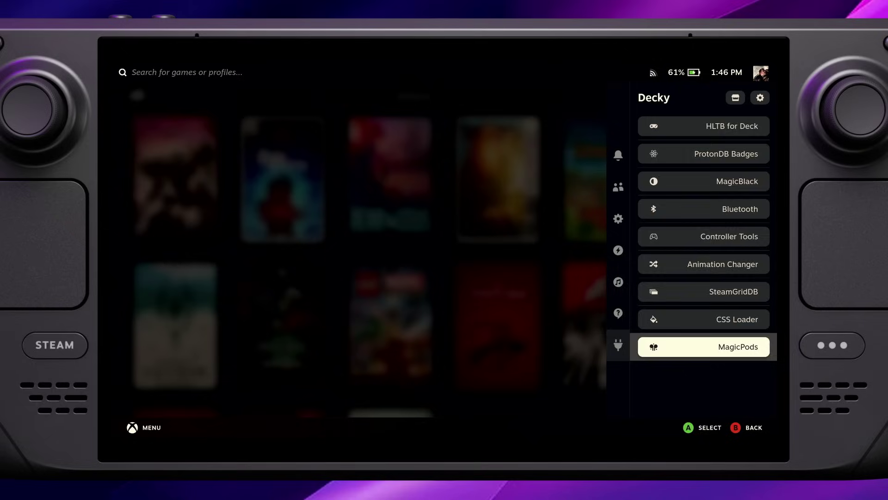
Open the MagicPods plugin and try the Transparency noise control mode on the AirPods Pro, finishing with noise control set to Off
key("Return")
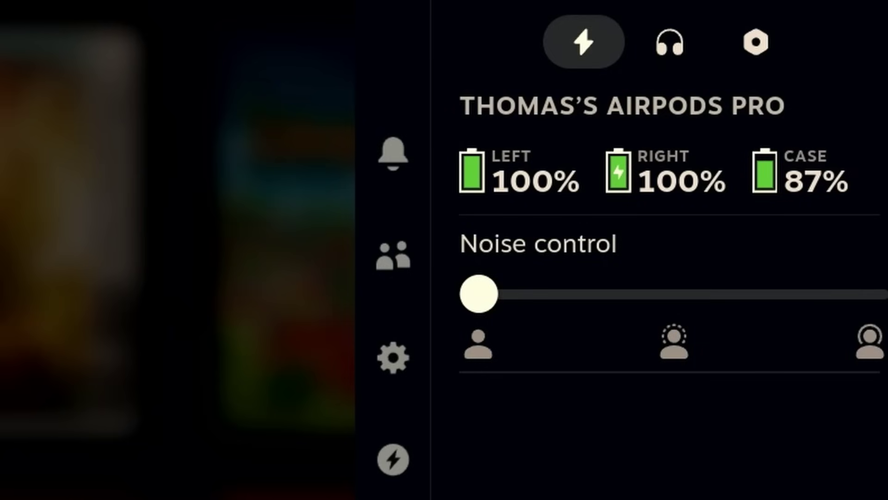
key("Down")
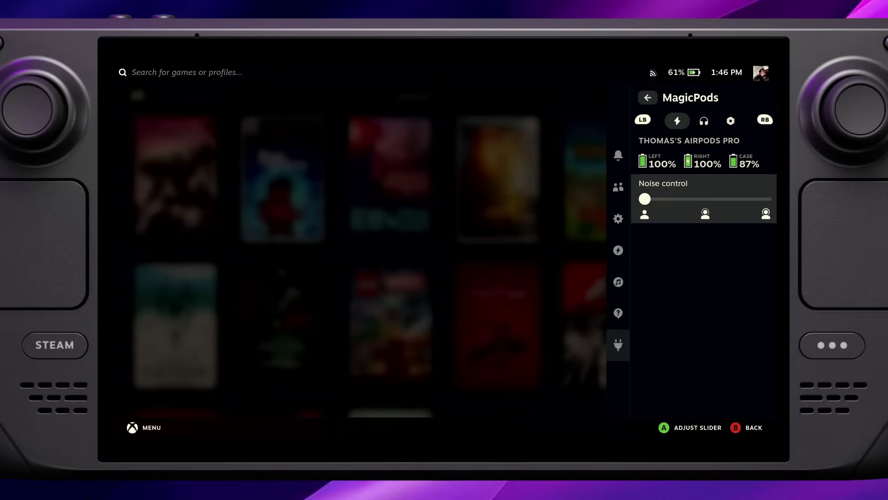
key("Return")
key("Right")
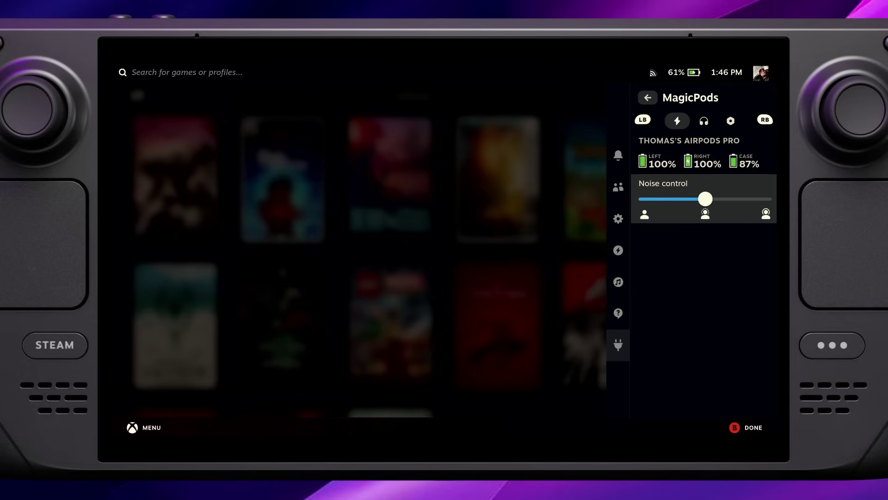
key("Left")
key("Right")
key("Left")
key("Escape")
key("Up")
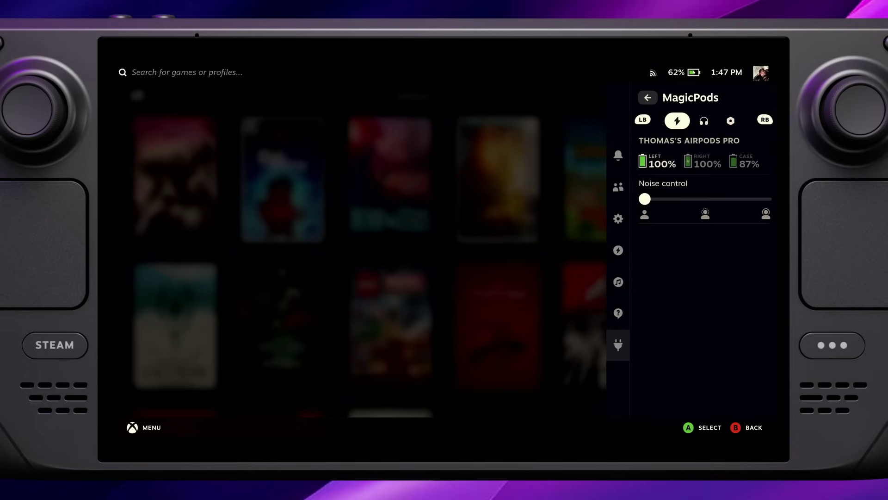
Review the MagicPods headphones page and its settings down to the displayed modes, and return to the battery and noise control page
key("Right")
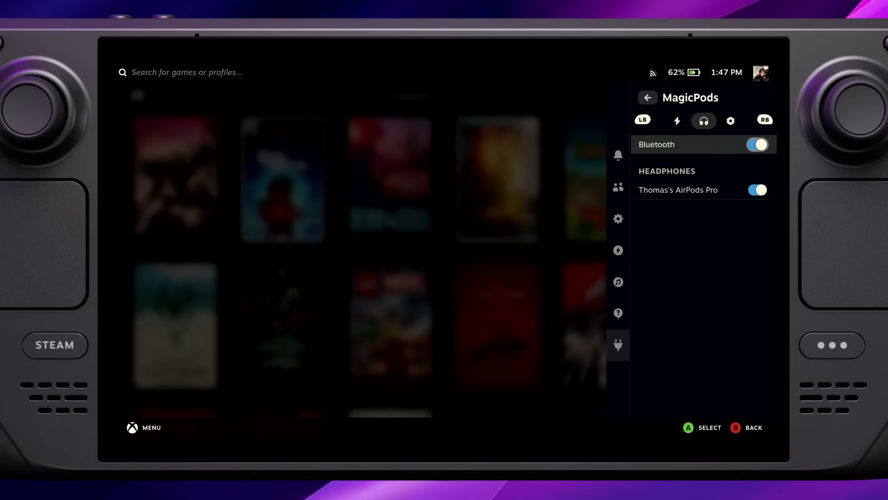
key("Right")
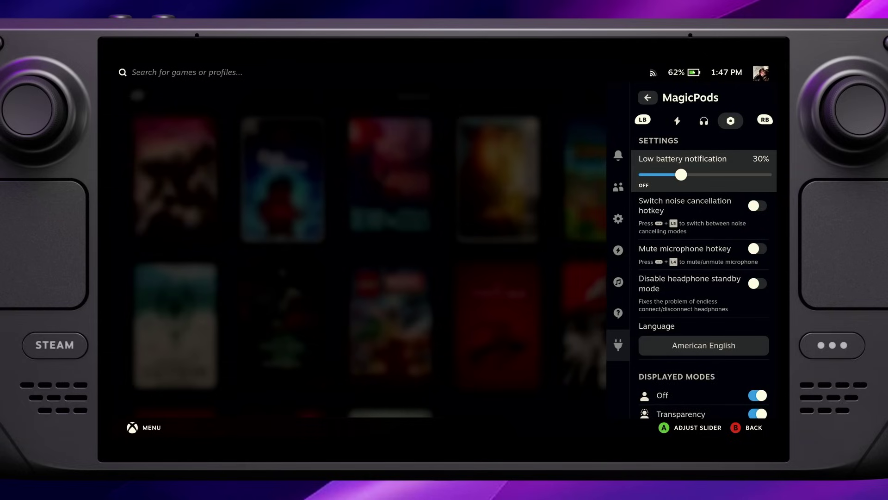
key("Down")
key("Down")
key("Down")
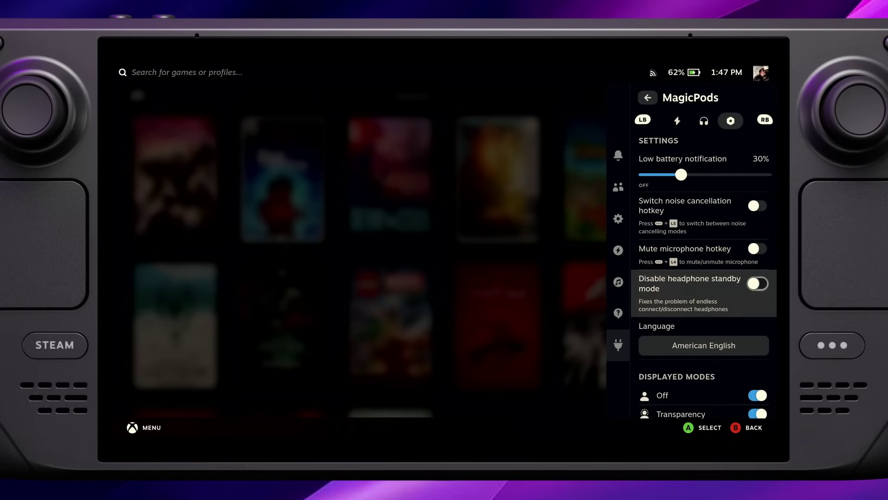
key("Down")
key("Down")
key("Down")
key("Down")
key("Down")
key("Down")
key("Down")
key("Down")
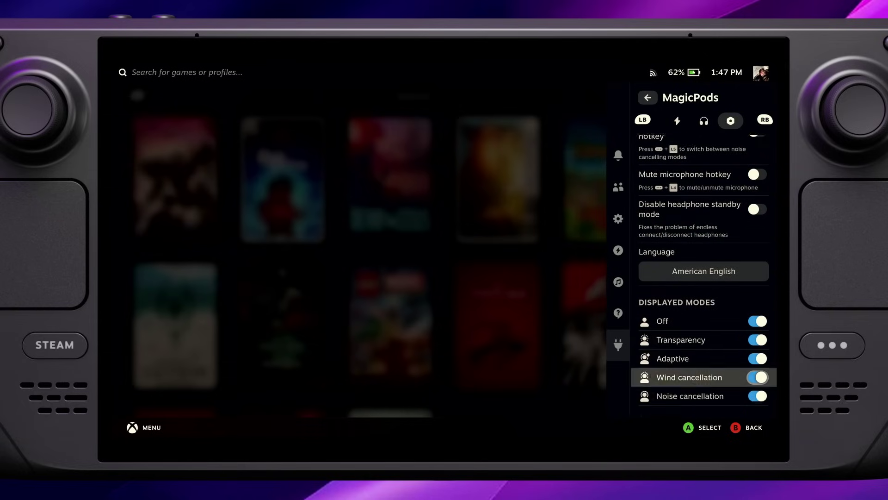
key("Up")
key("Up")
key("Up")
key("Up")
key("Up")
key("Up")
key("Up")
key("Up")
key("Up")
key("Up")
key("Up")
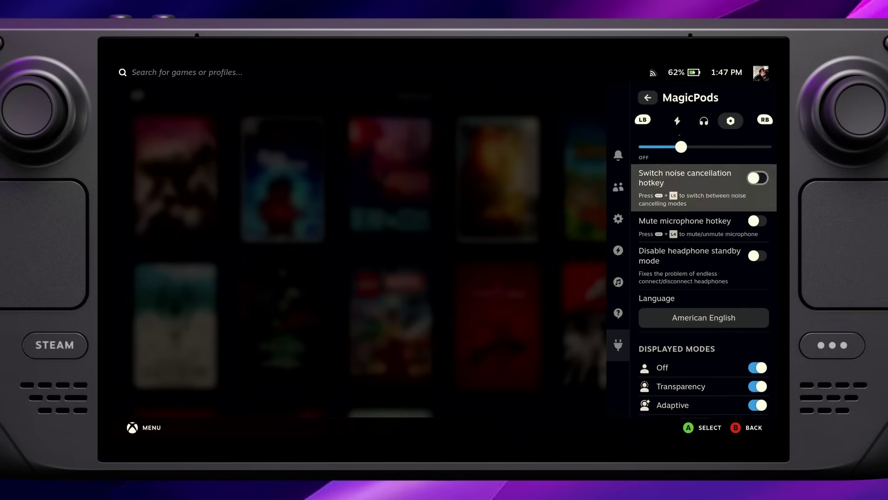
key("Up")
key("Left")
key("Left")
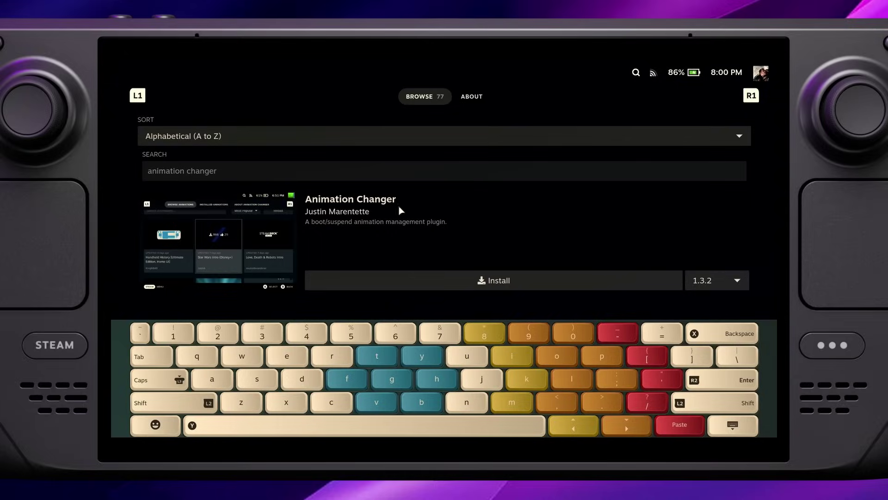
Install version 1.3.2 of the Animation Changer plugin from the Decky store
left_click(353, 240)
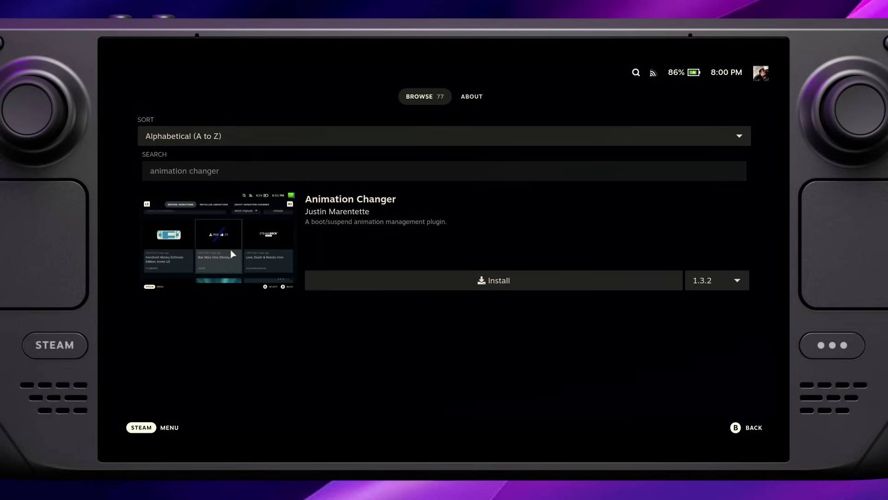
left_click(467, 279)
left_click(399, 275)
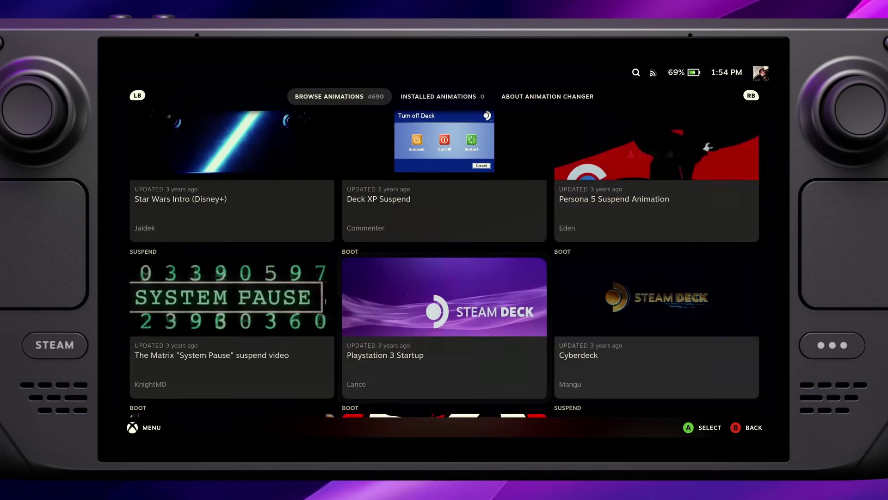
Browse the animations in Animation Changer and open the Persona 5 Boot Video entry
key("Down")
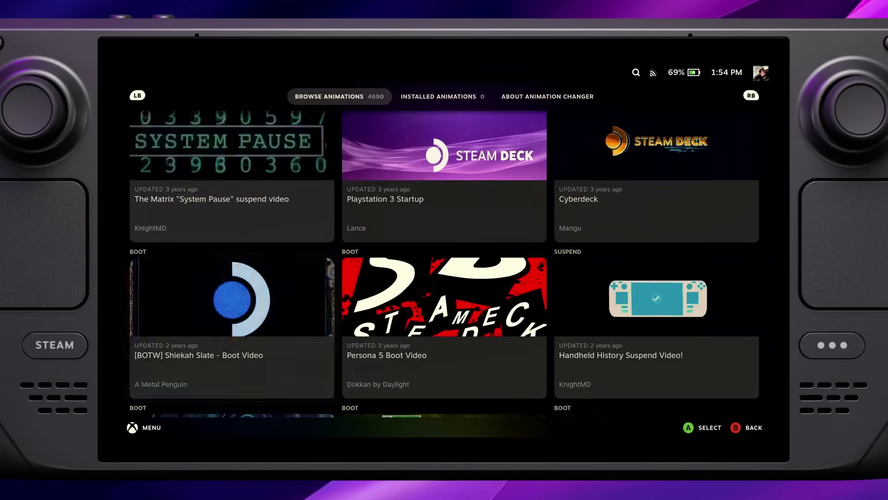
key("Left")
key("Right")
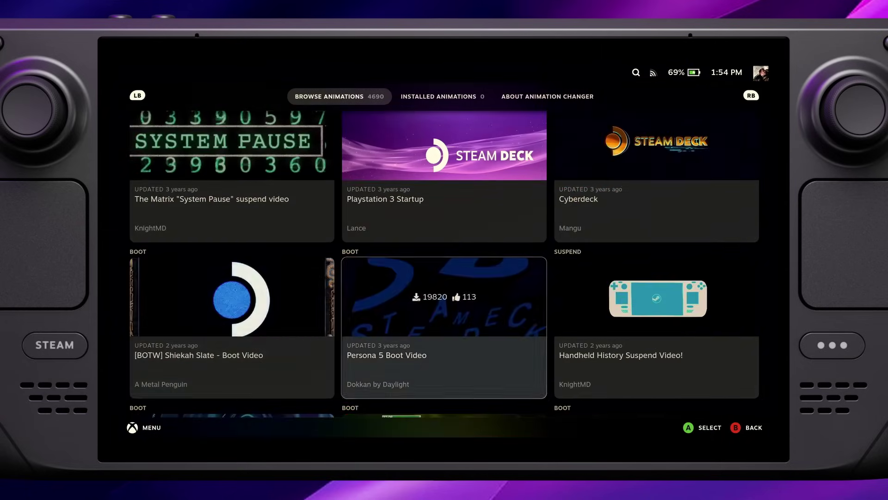
key("Return")
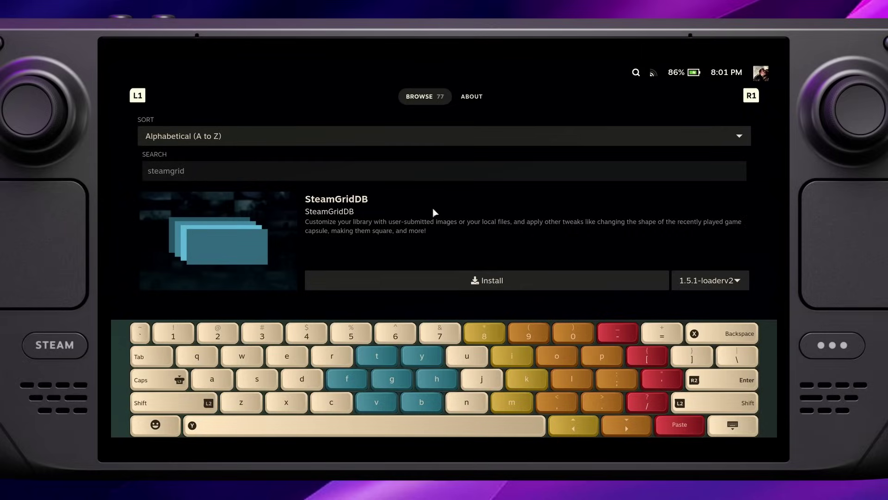
Install version 1.5.1-loaderv2 of the SteamGridDB plugin from the Decky store
left_click(435, 212)
left_click(460, 282)
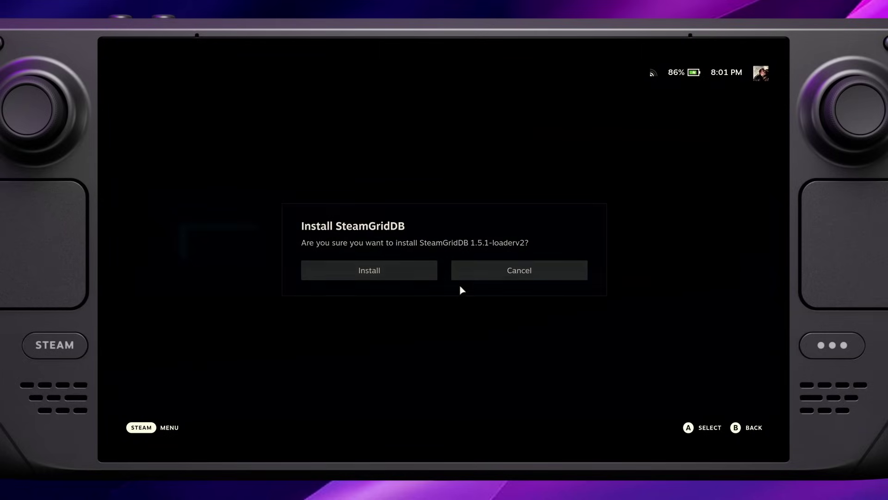
left_click(404, 273)
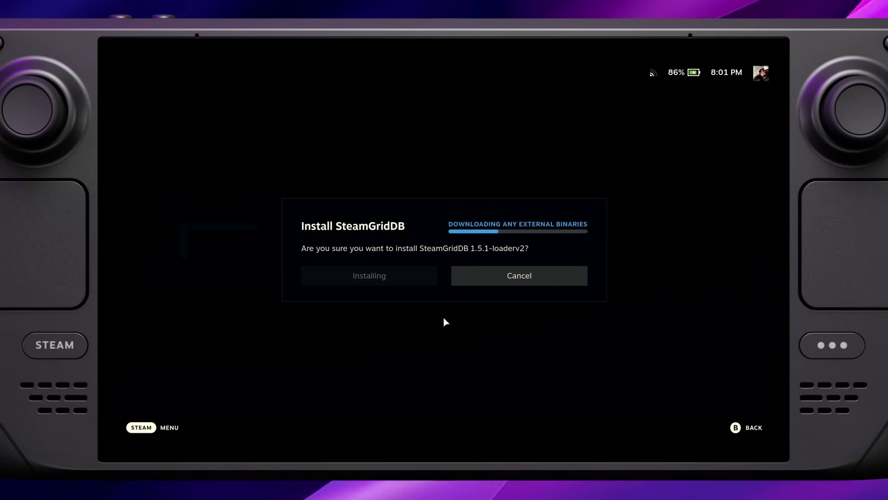
Apply SteamGridDB's capsule artwork with diagonal hero panels to LEGO Marvel Super Heroes and return to the installed games library
key("ctrl+2")
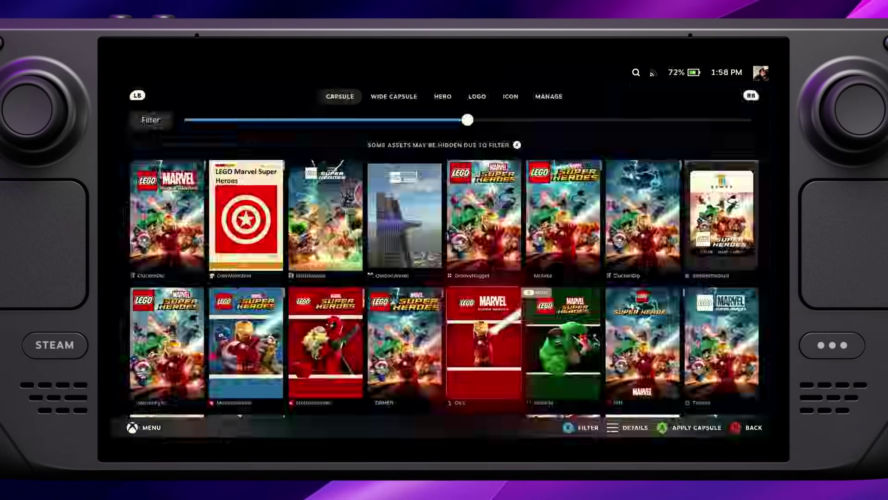
key("Down")
key("Right")
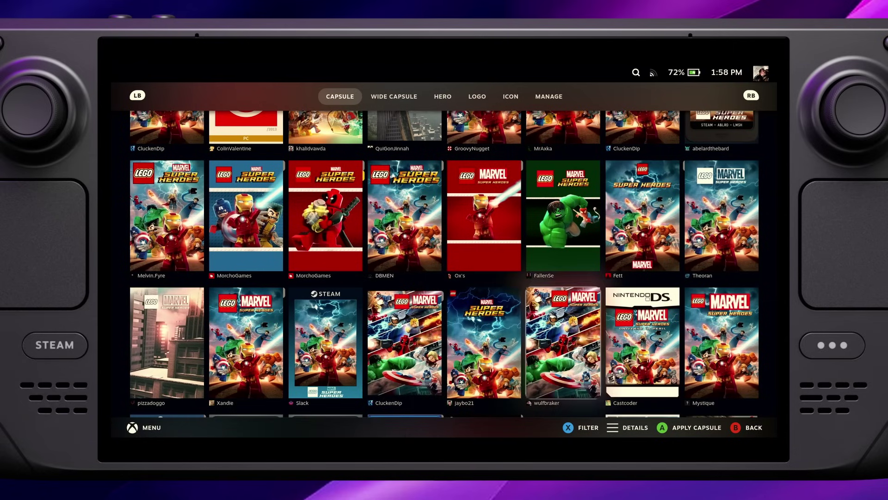
key("Return")
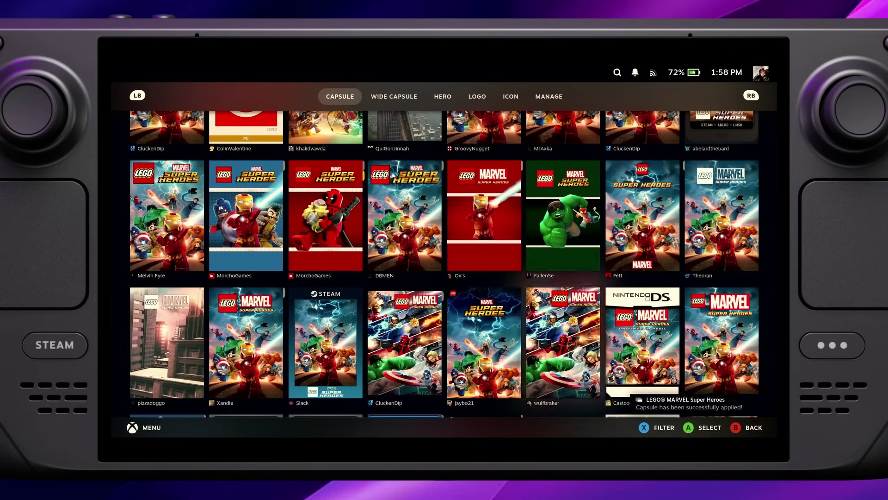
key("Escape")
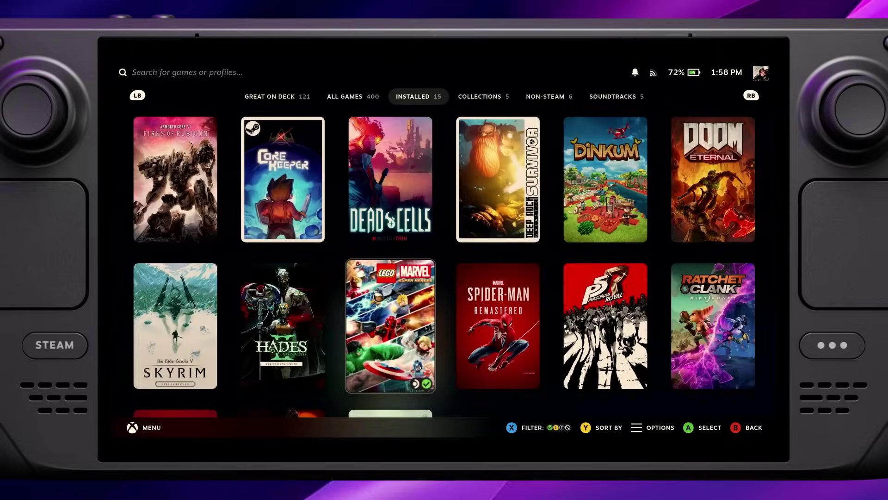
Search the Decky store for css loader and install version 2.1.2 of the CSS Loader plugin
type("er")
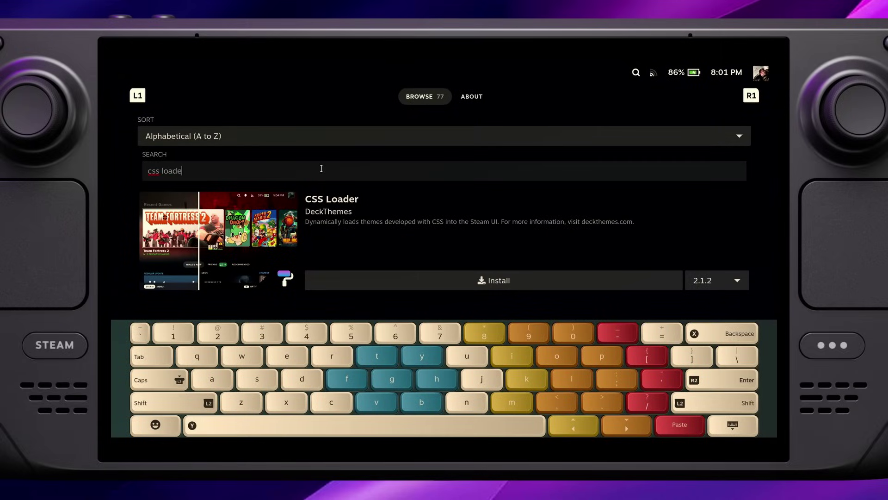
key("Return")
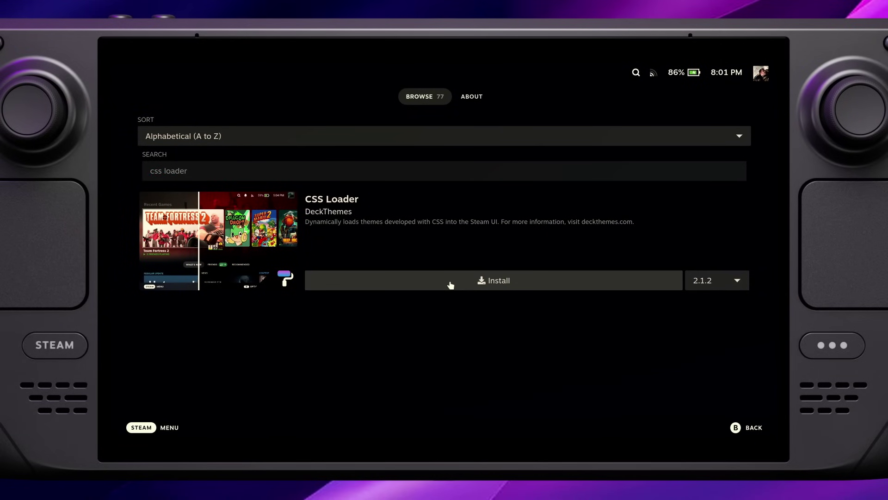
left_click(451, 285)
left_click(390, 281)
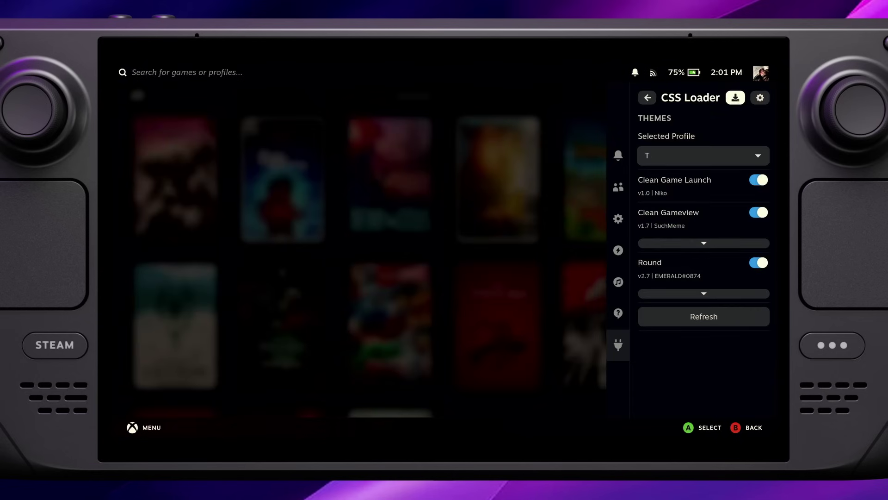
Open CSS Loader's theme store and sort all themes by Most Downloaded
key("Return")
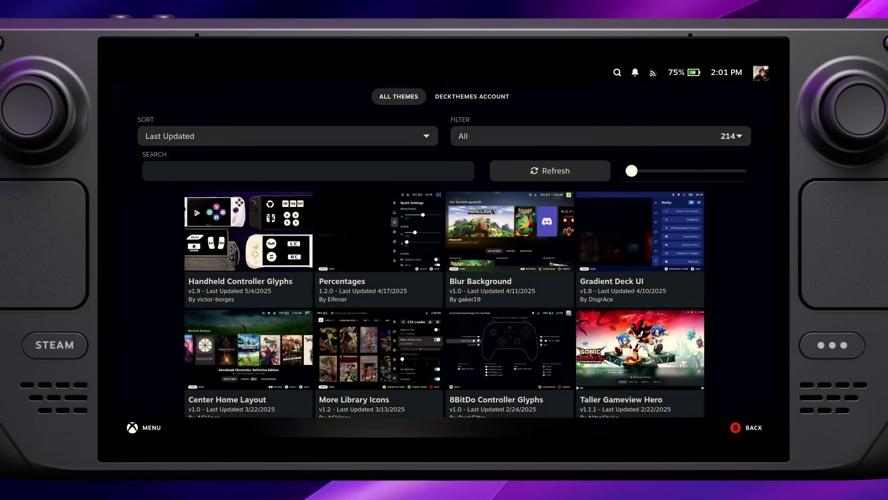
key("Down")
key("Return")
key("Down")
key("Down")
key("Down")
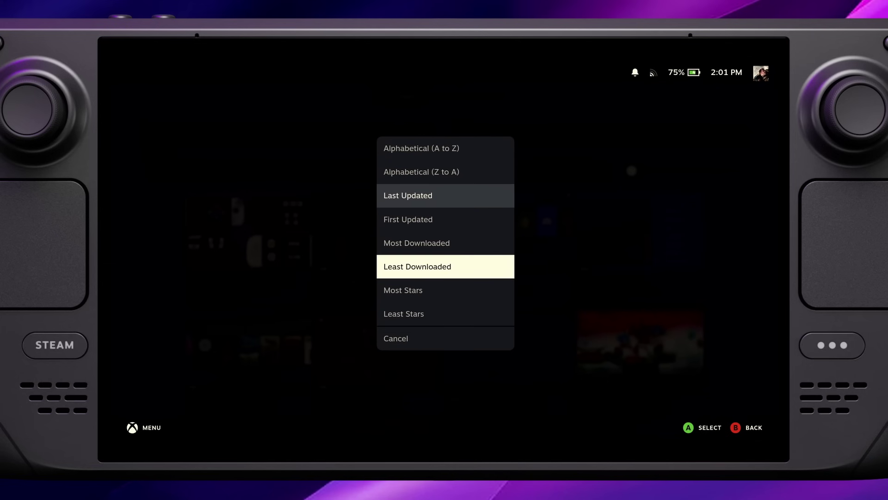
key("Up")
key("Return")
Browse the first row of most downloaded themes and open the Clean Gameview entry
key("Down")
key("Down")
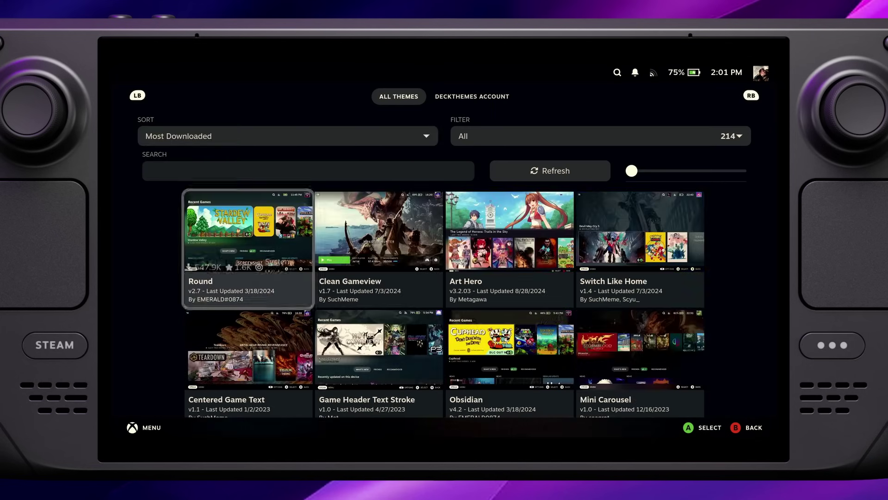
key("Right")
key("Right")
key("Right")
key("Left")
key("Left")
key("Return")
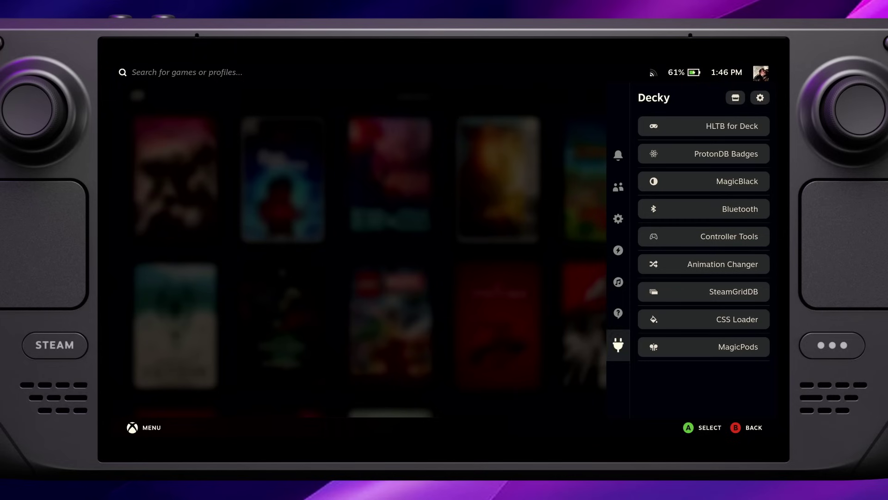
Go through the list of installed Decky plugins from HLTB for Deck down to MagicPods
key("Right")
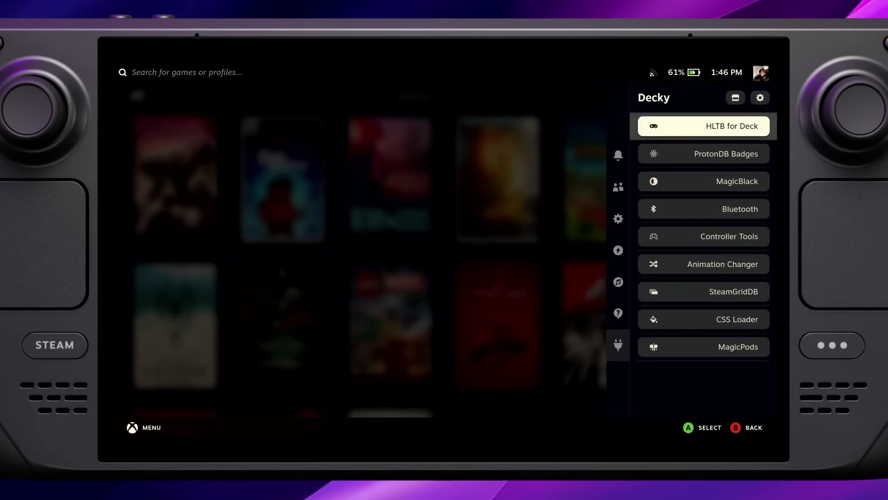
key("Down")
key("Down")
key("Down")
key("Down")
key("Down")
key("Down")
key("Down")
key("Down")
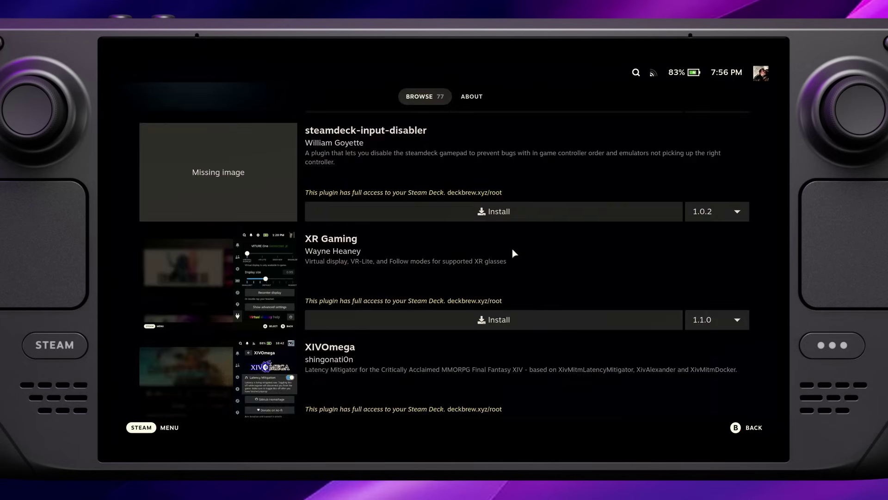
Browse the remaining plugins offered in the Decky store, including XR Gaming, Web Browser, TabMaster and Storage Cleaner
scroll(514, 253, "down", 10)
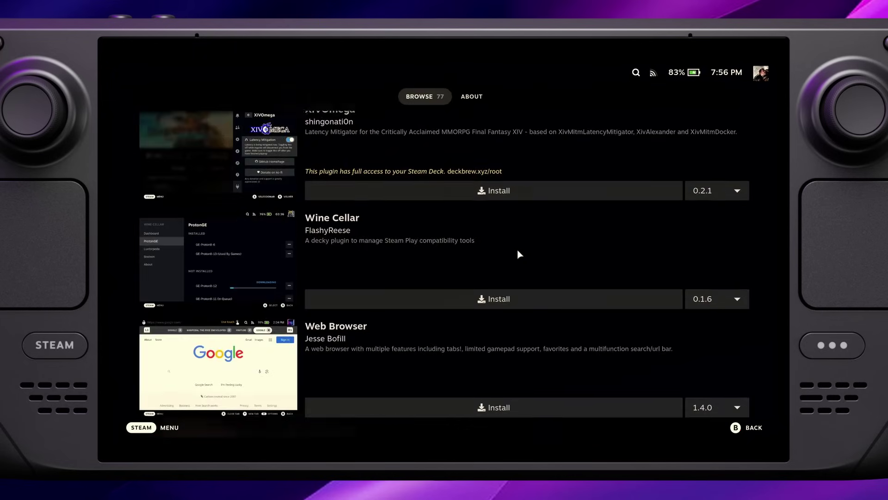
scroll(520, 254, "down", 10)
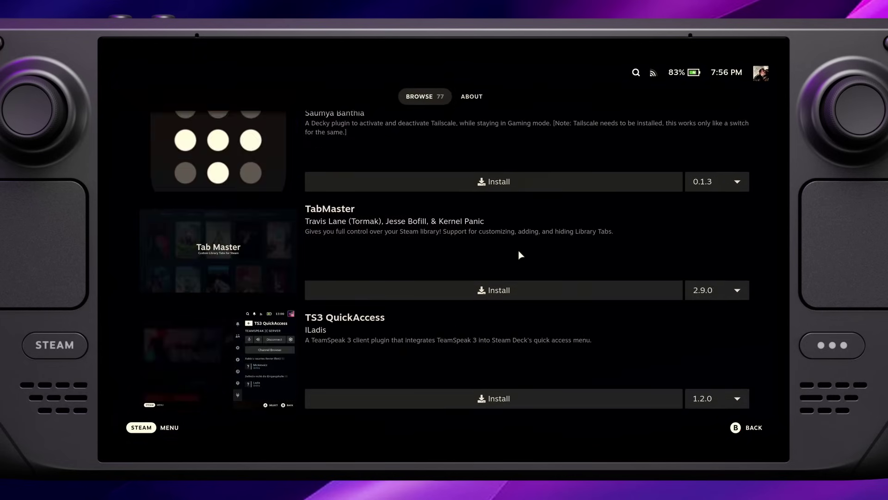
scroll(521, 255, "down", 2)
scroll(519, 250, "up", 5)
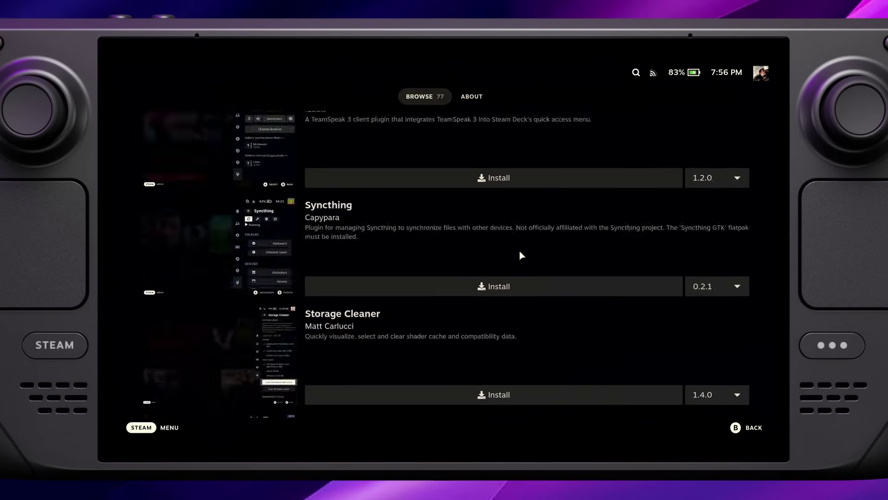